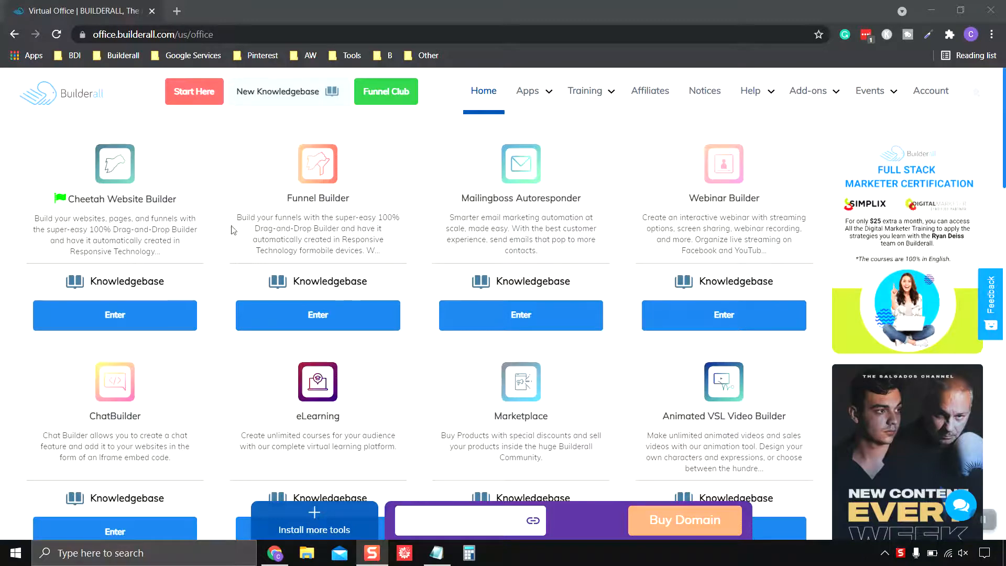
- Open the Cheetah Website Builder and start a new site based on a professional template
left_click(484, 93)
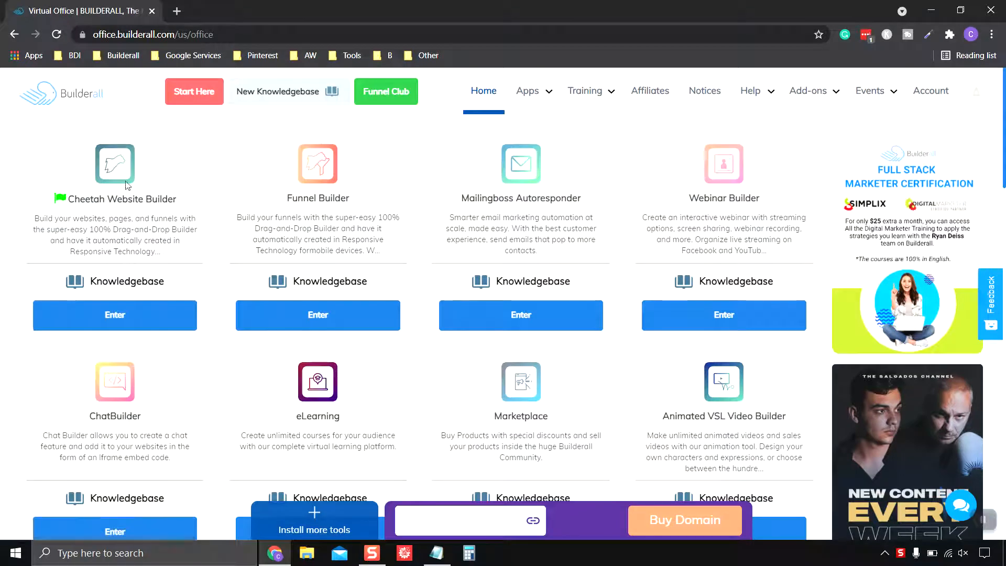
left_click(117, 316)
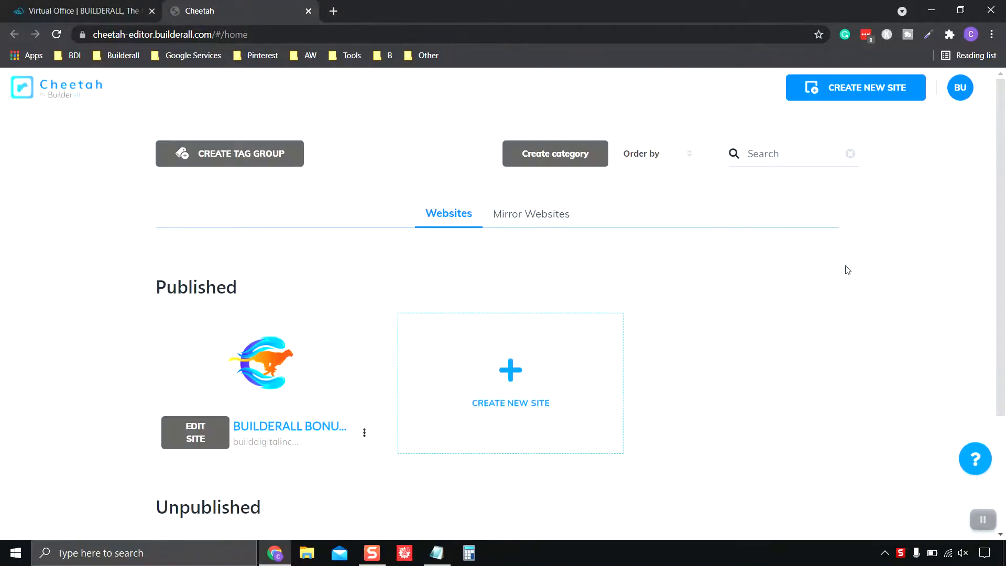
scroll(842, 278, "down", 1)
left_click(514, 316)
scroll(838, 405, "up", 1)
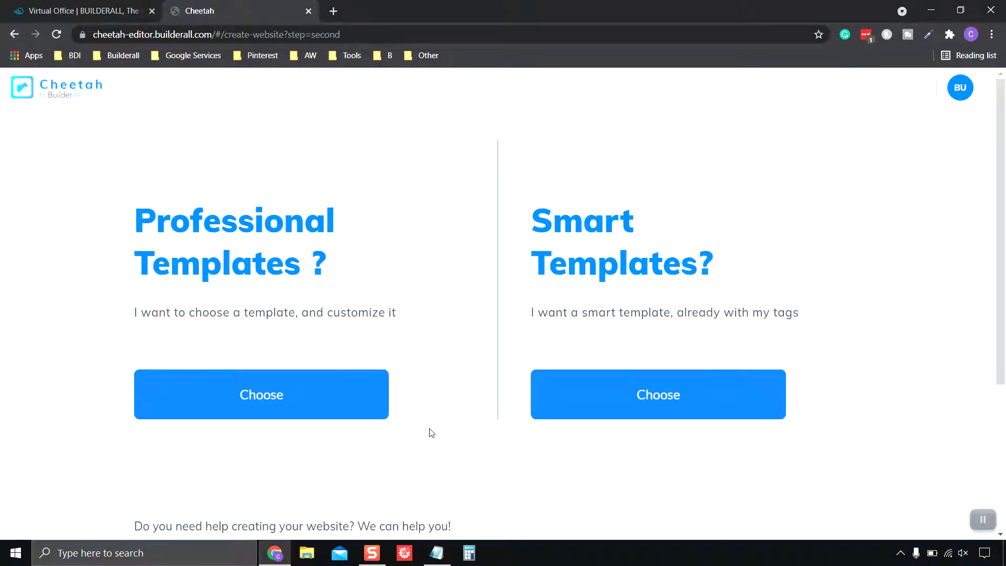
scroll(428, 440, "down", 1)
left_click(288, 342)
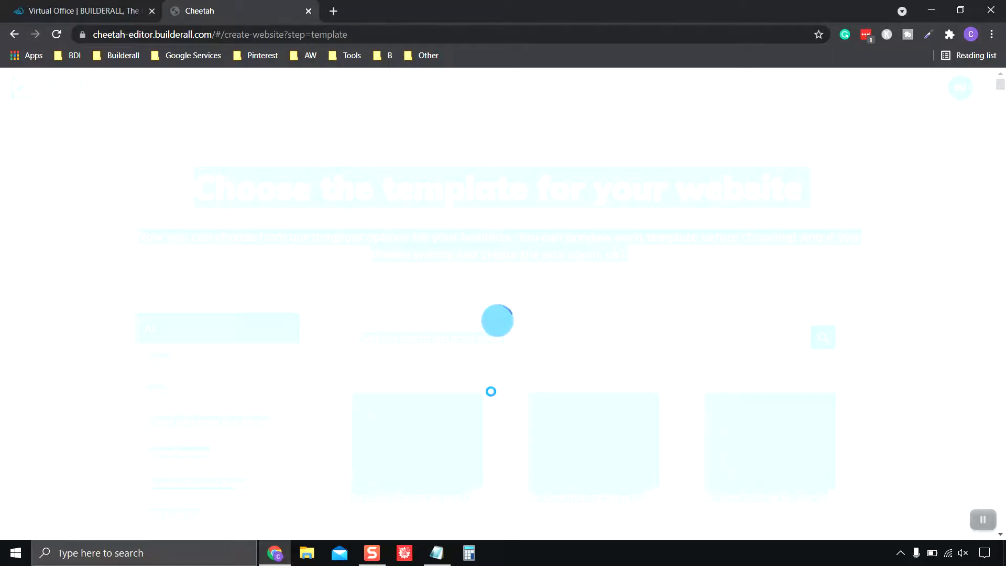
left_click(960, 333)
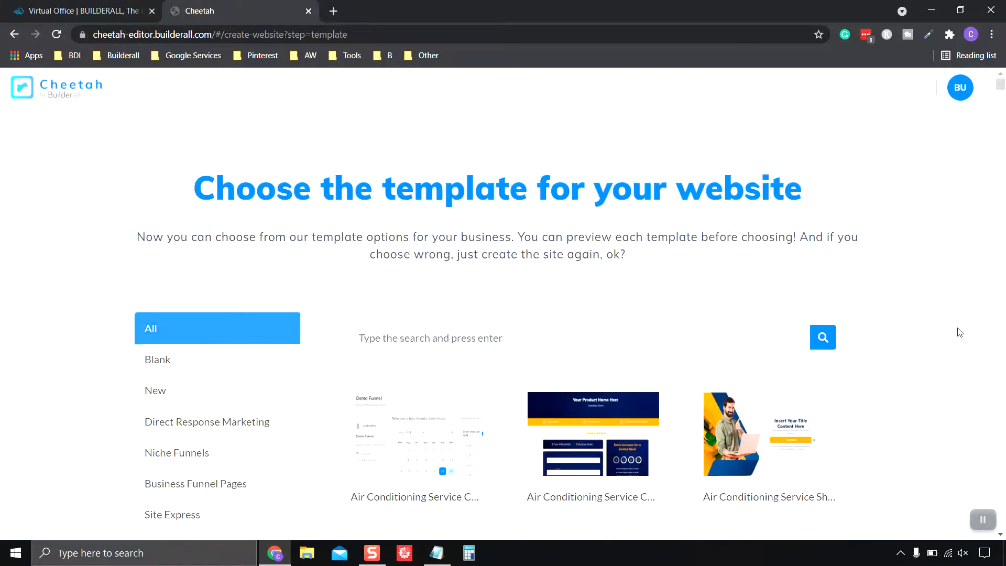
- Browse the website templates, including the Site Express category
scroll(960, 333, "down", 1)
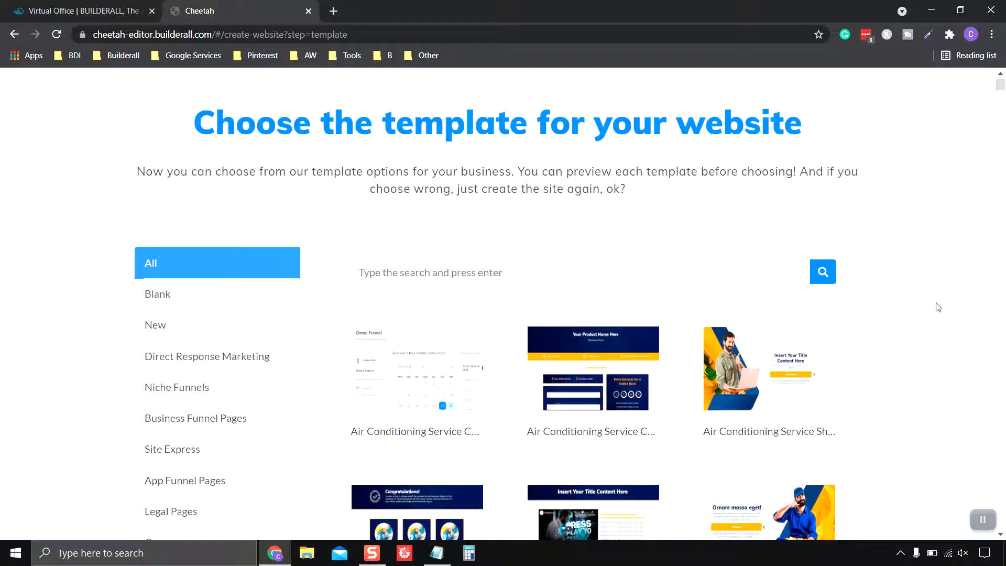
scroll(938, 307, "down", 1)
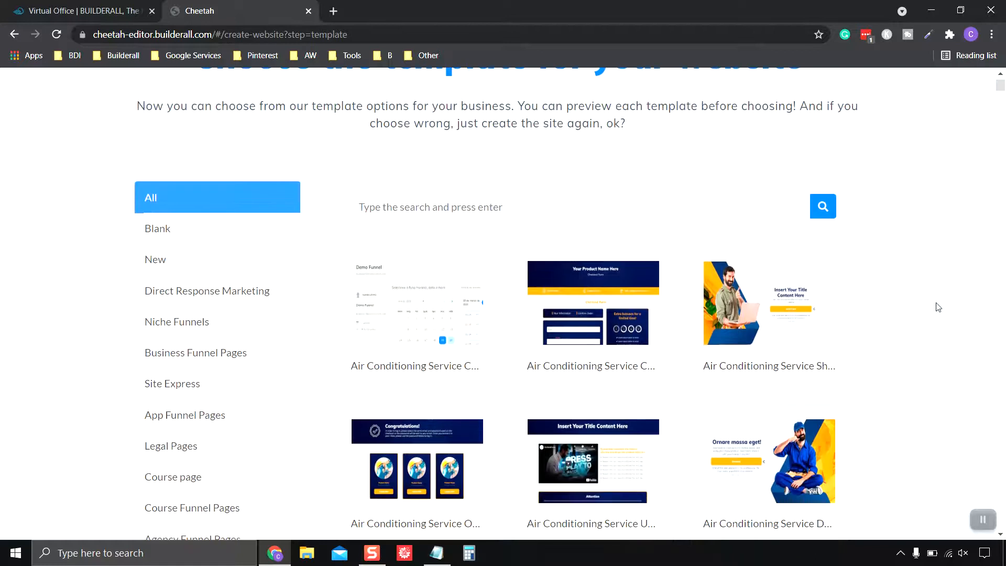
scroll(199, 335, "down", 1)
left_click(200, 319)
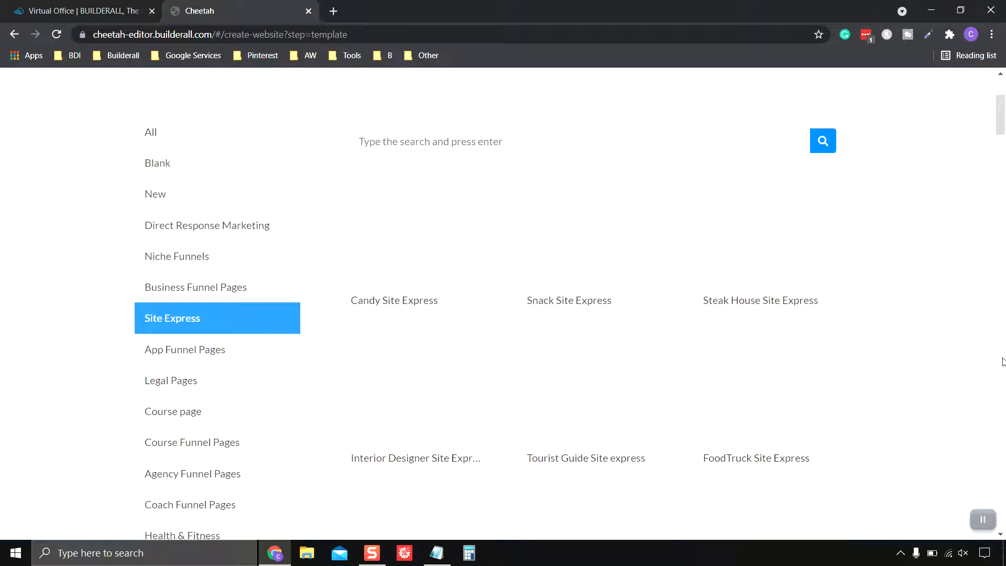
mouse_move(788, 307)
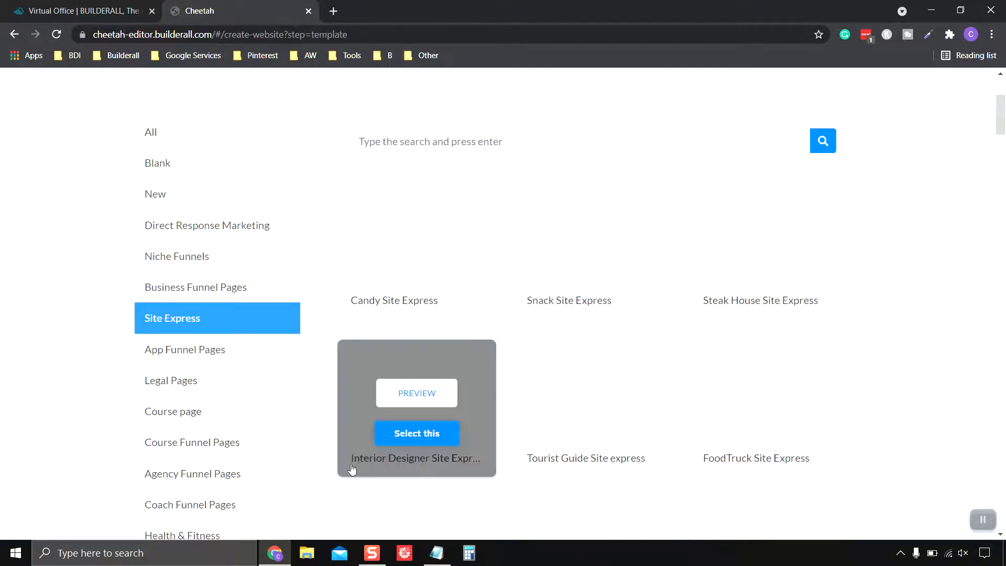
scroll(191, 331, "up", 2)
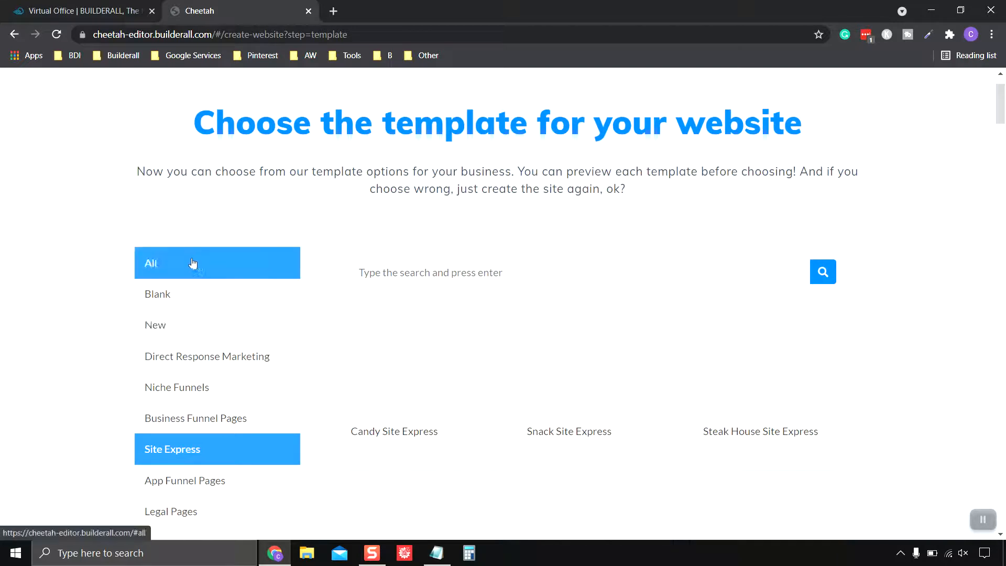
- Create the website from the Blank Template and confirm its automatic publishing
left_click(184, 297)
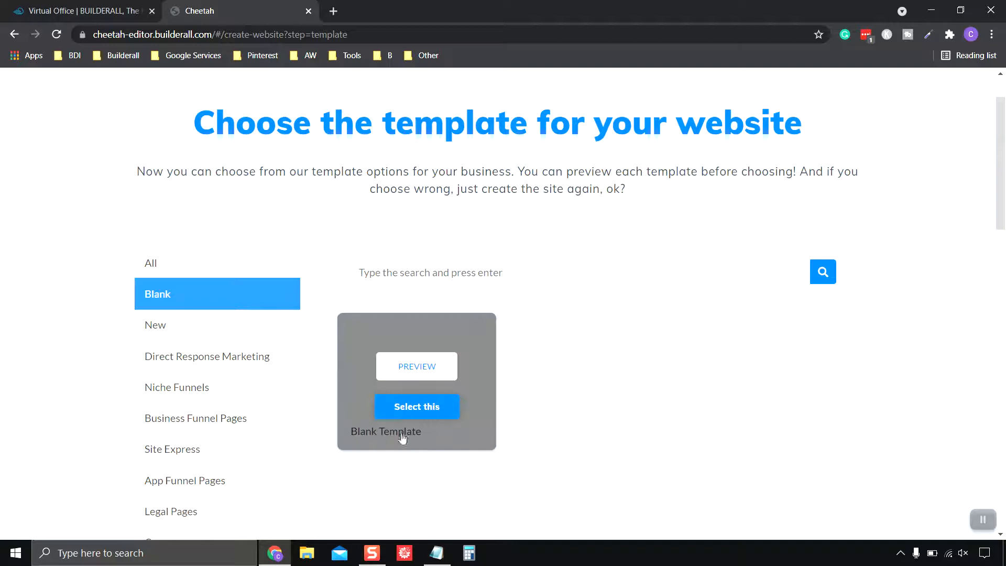
mouse_move(417, 426)
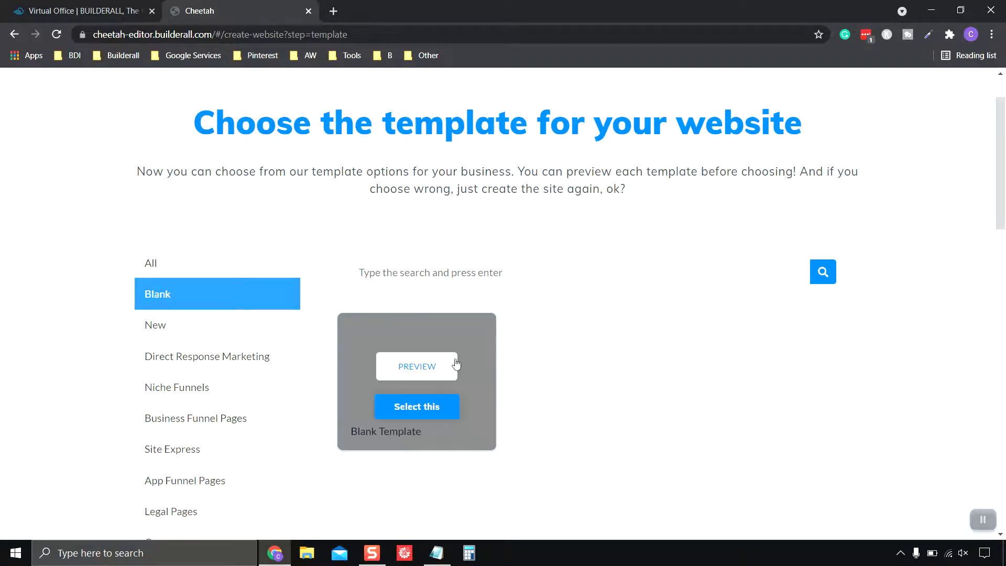
left_click(418, 409)
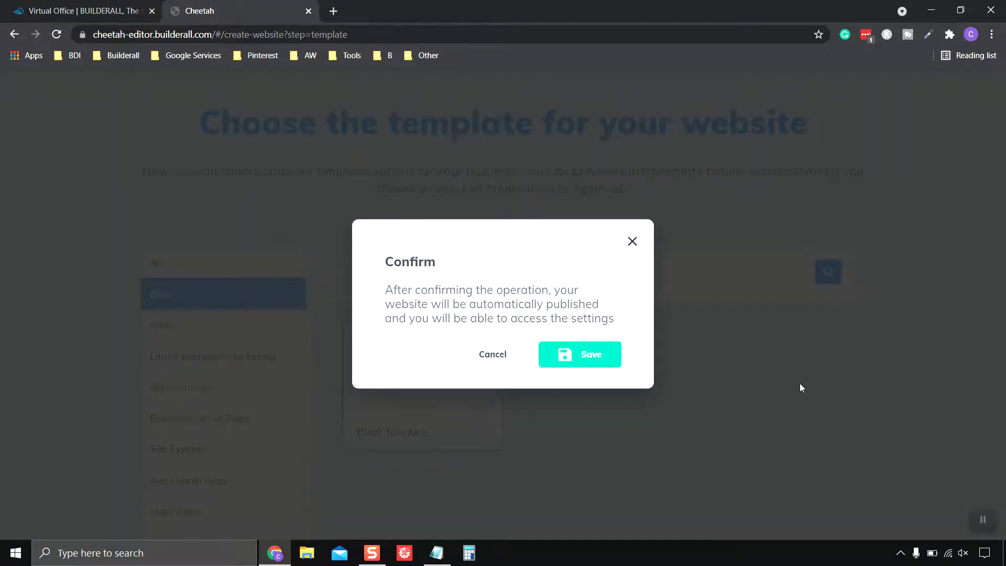
left_click(586, 355)
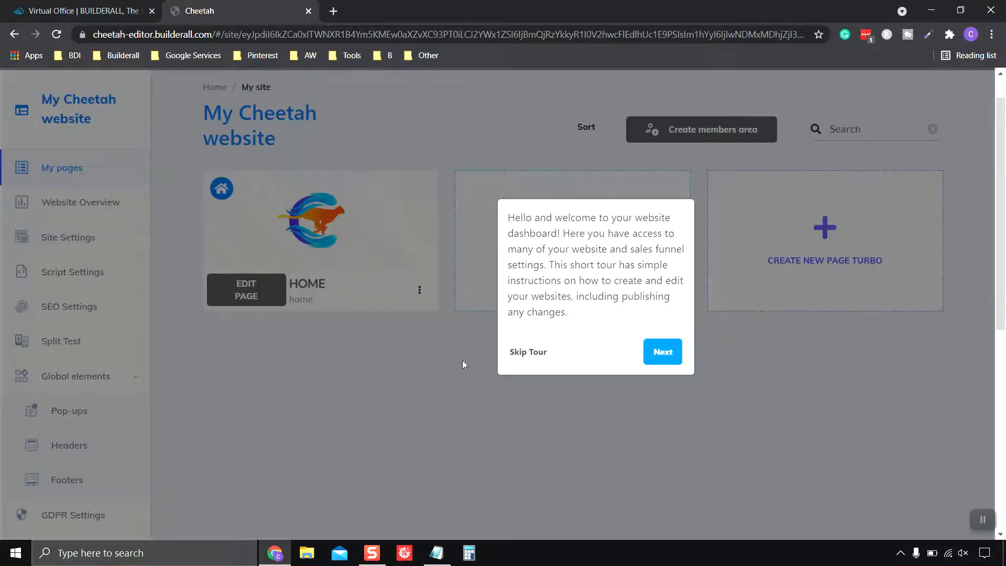
- Skip the website dashboard tour and open the HOME page in the page editor
scroll(488, 408, "up", 1)
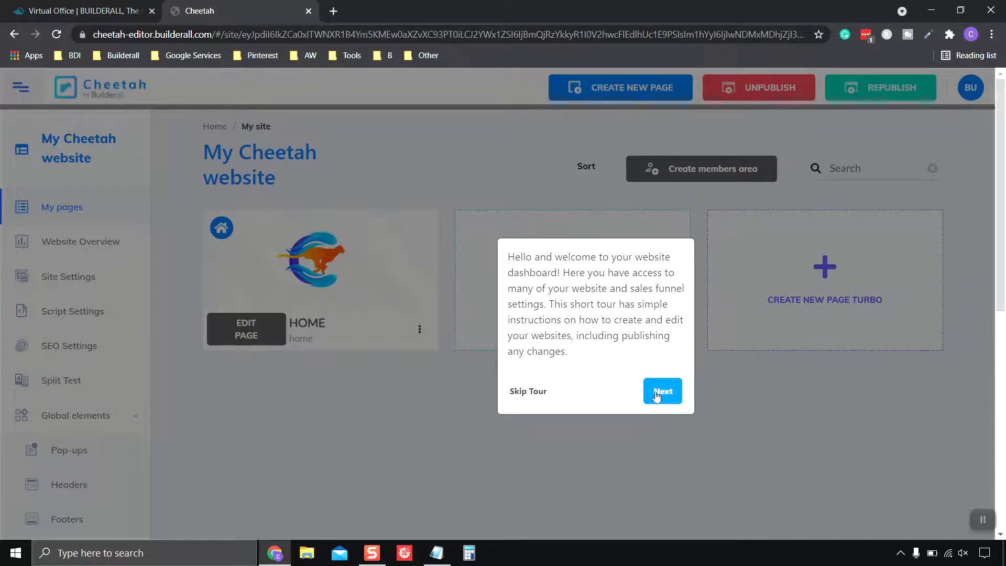
left_click(529, 394)
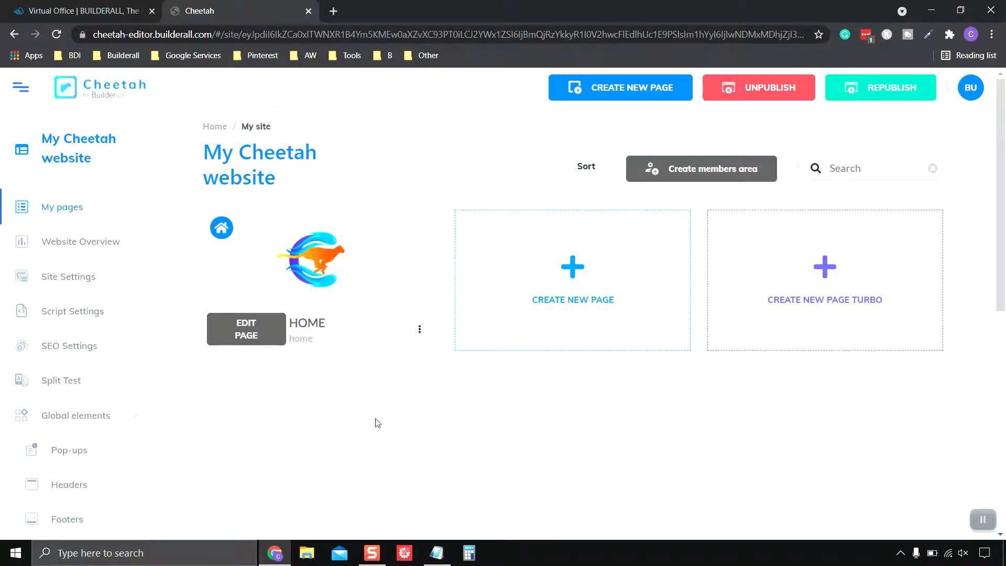
left_click(983, 519)
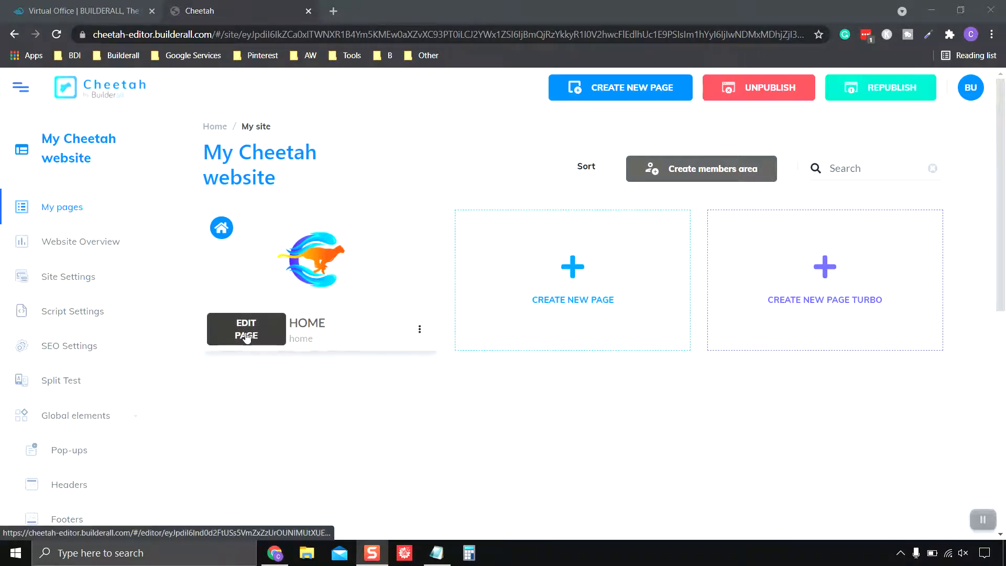
left_click(245, 332)
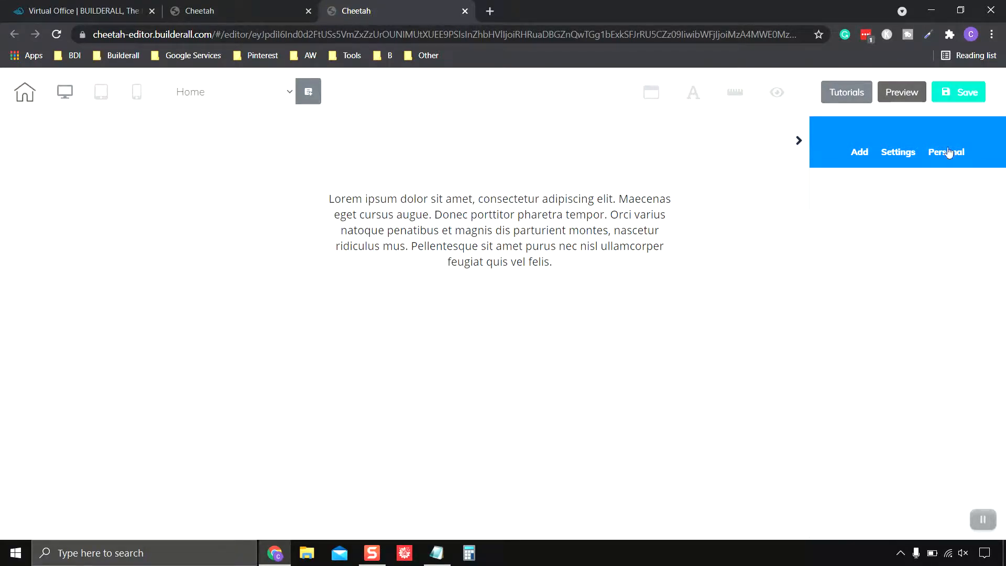
- Examine the Lorem ipsum text element's formatting options, including the line height choices, without changing them
left_click(800, 141)
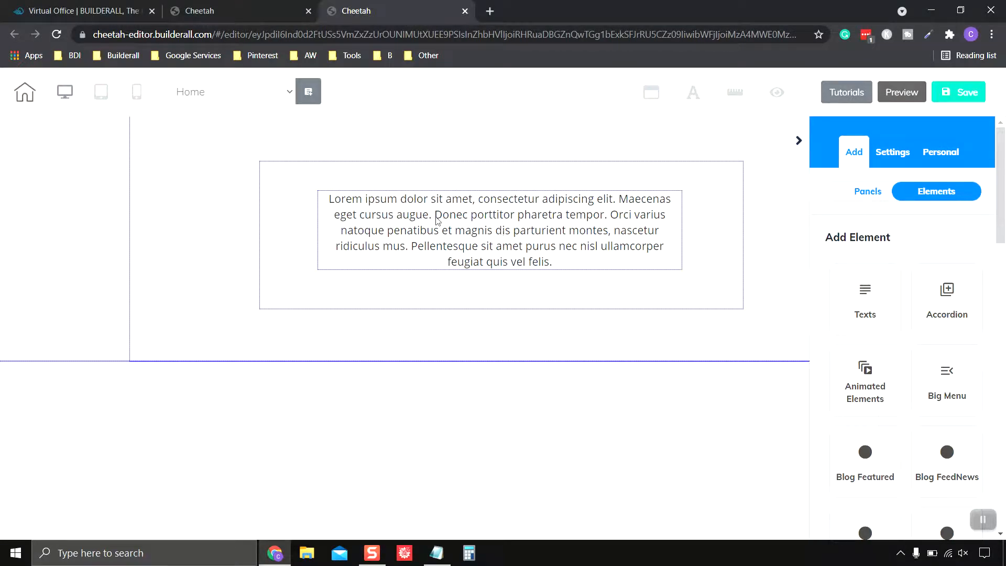
left_click(389, 206)
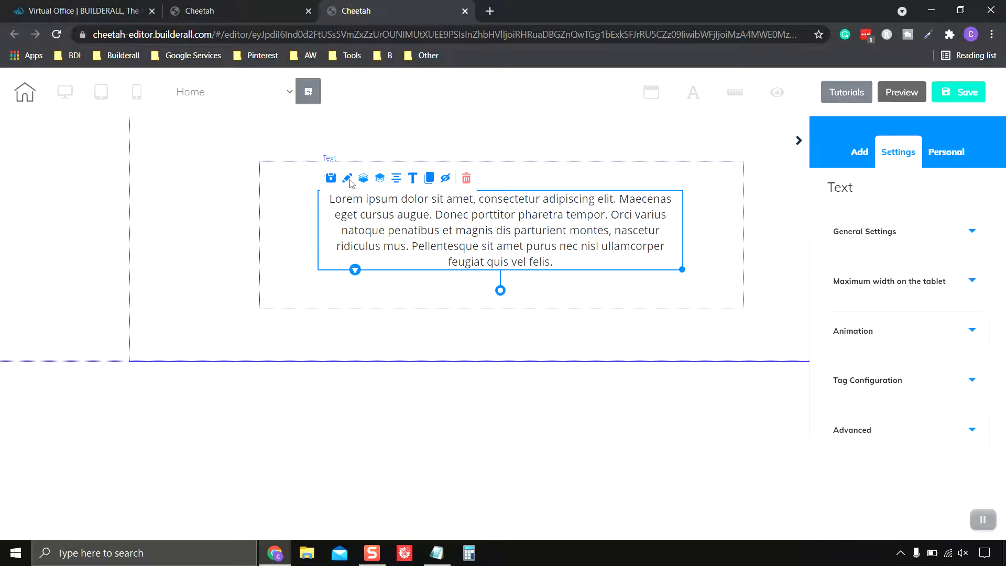
left_click(379, 178)
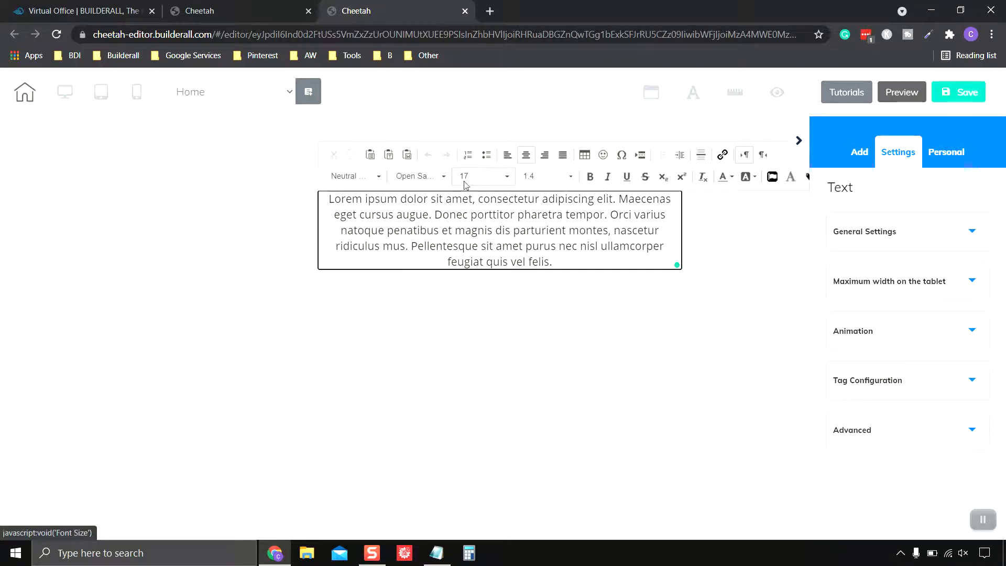
left_click(550, 179)
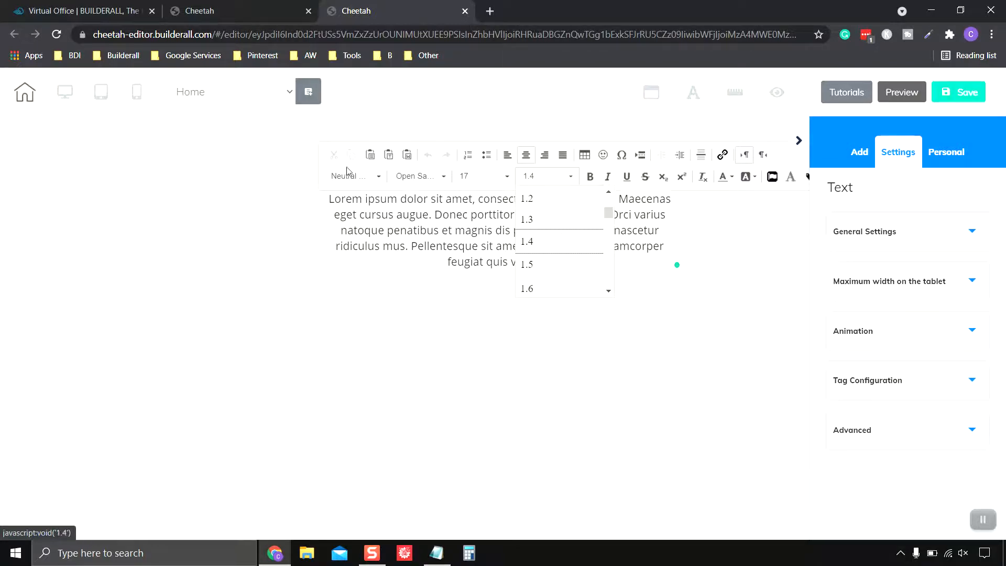
left_click(778, 233)
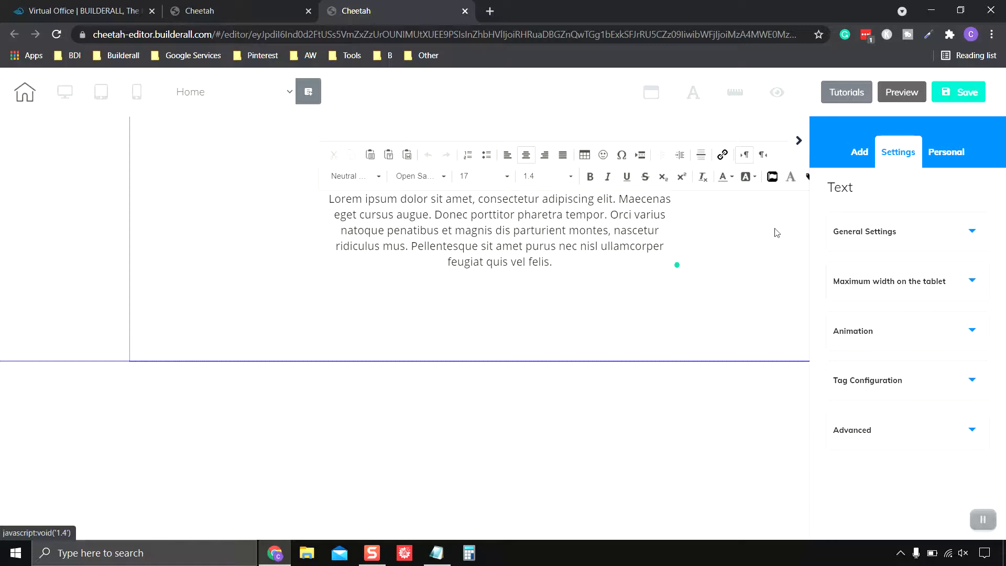
left_click(658, 317)
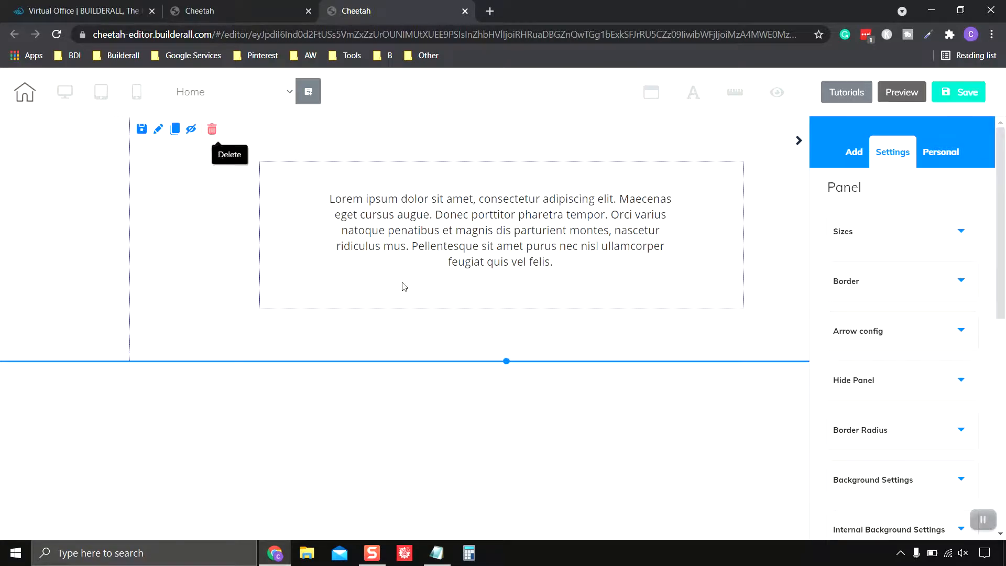
- Delete the placeholder Lorem ipsum text element from the Home page
left_click(283, 197)
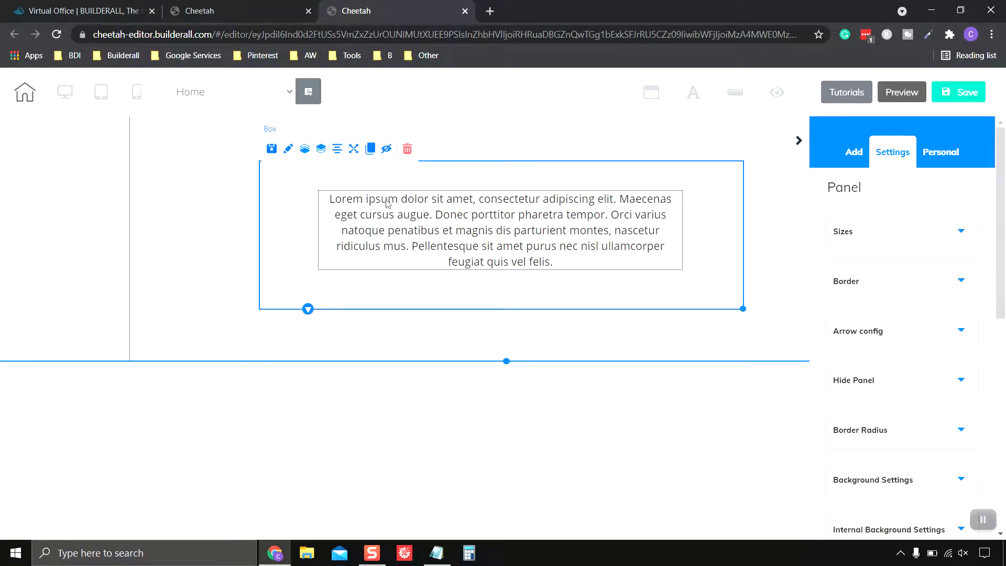
left_click(474, 207)
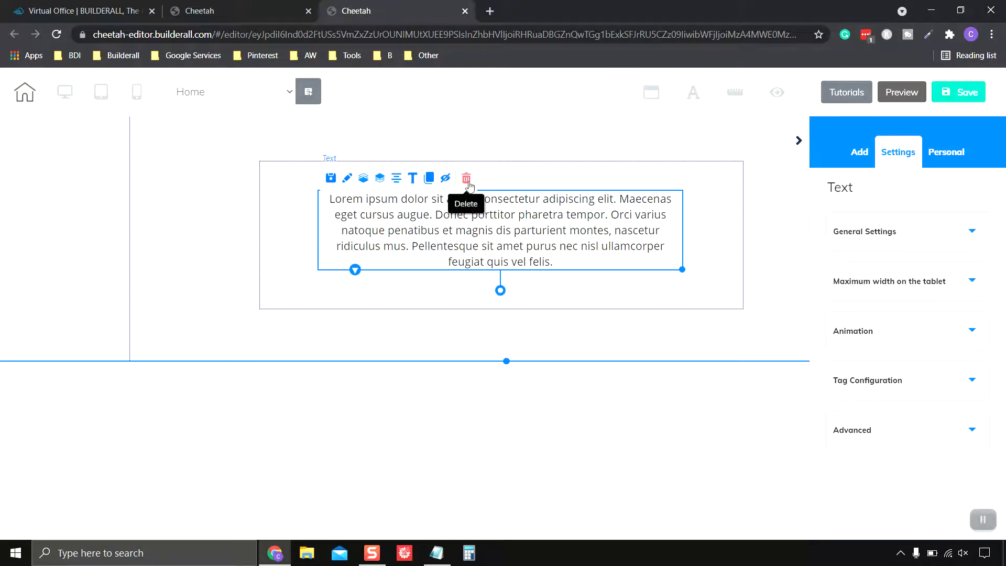
left_click(466, 180)
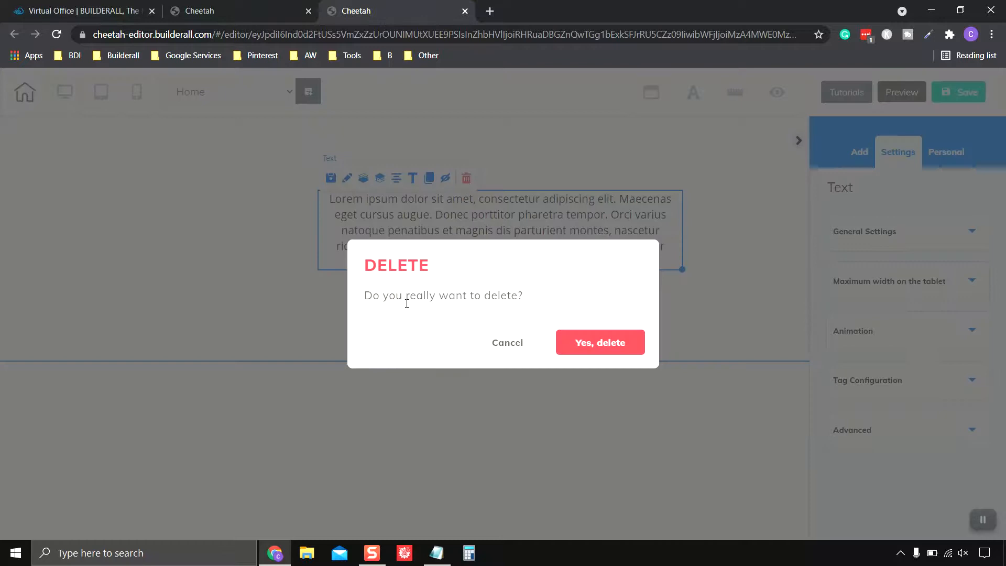
left_click(619, 349)
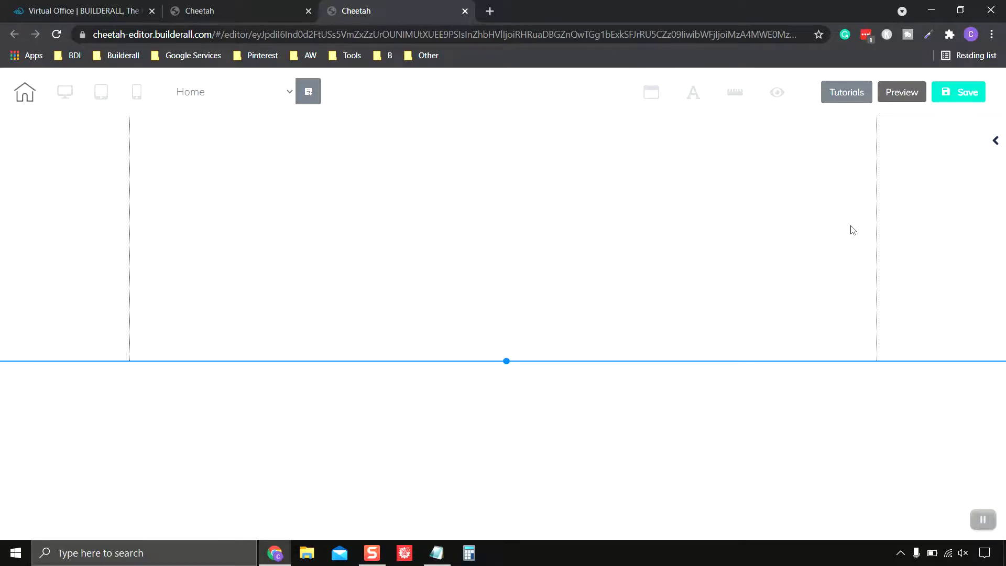
- Examine the editor's addable elements, settings and personal items, and display the panels that can be added
left_click(995, 142)
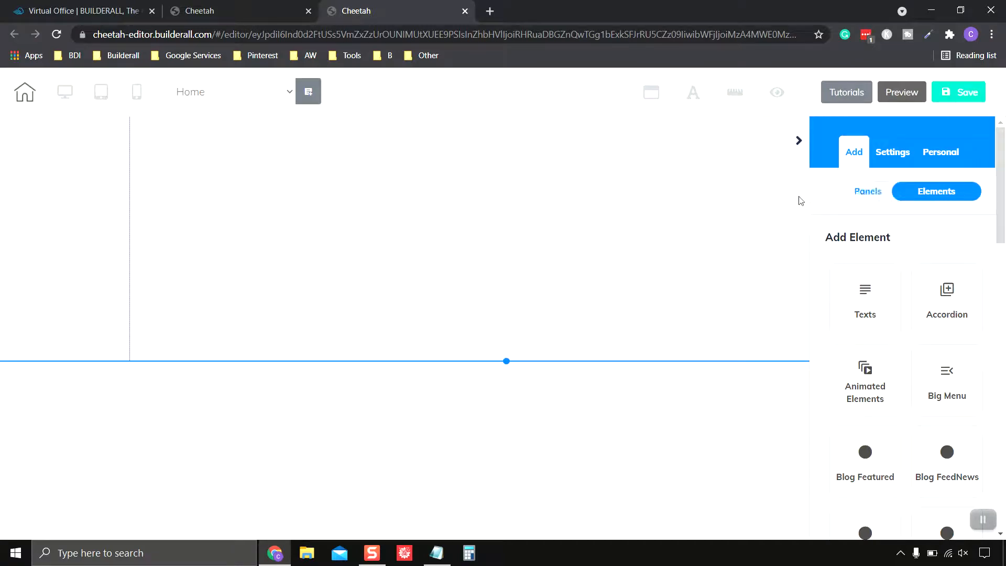
left_click(868, 195)
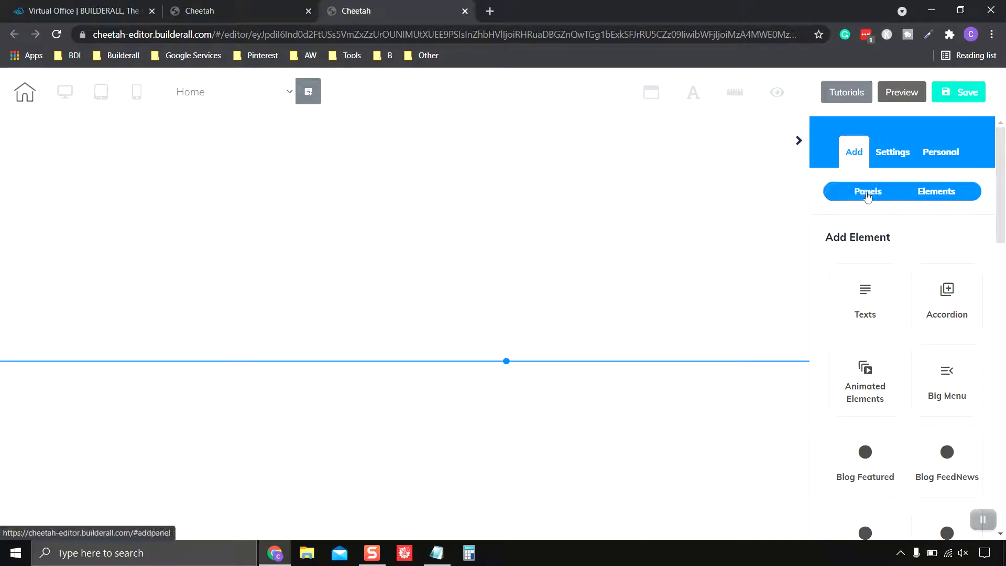
left_click(950, 195)
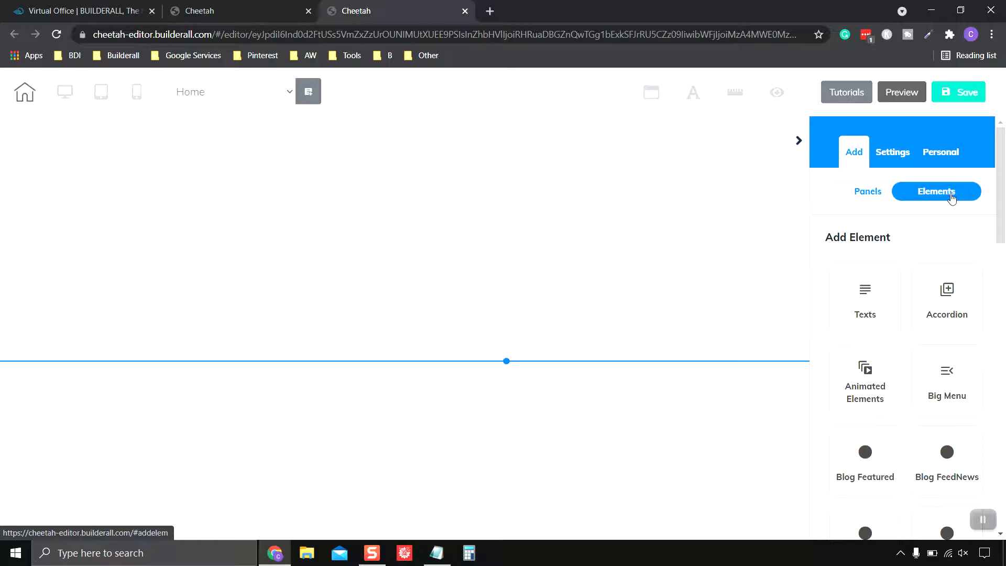
left_click(899, 155)
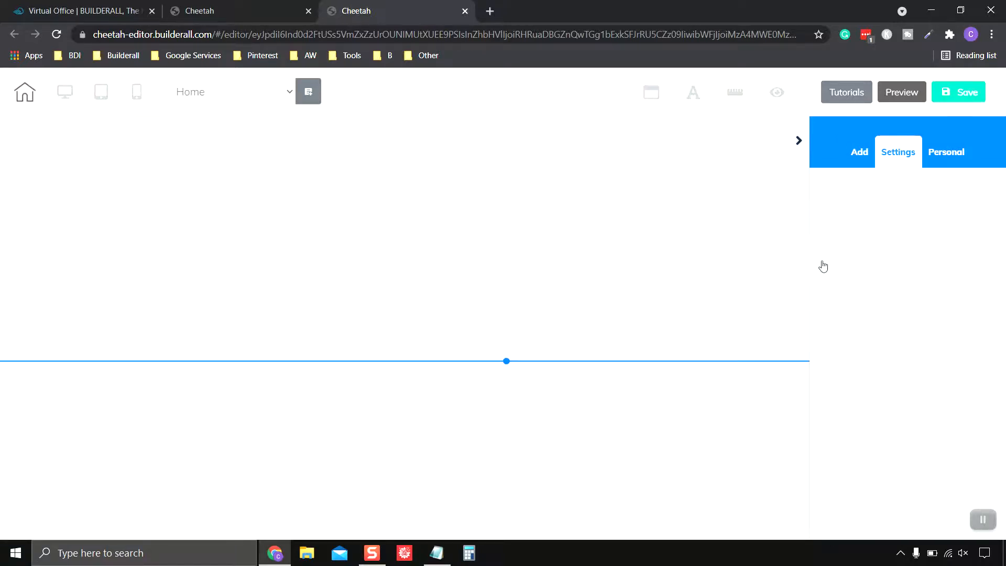
left_click(951, 163)
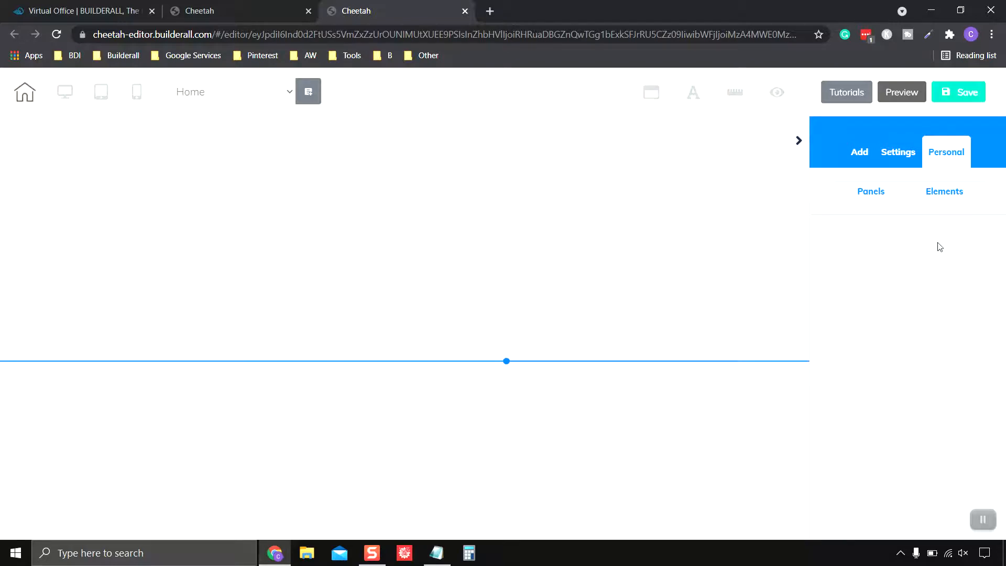
left_click(858, 151)
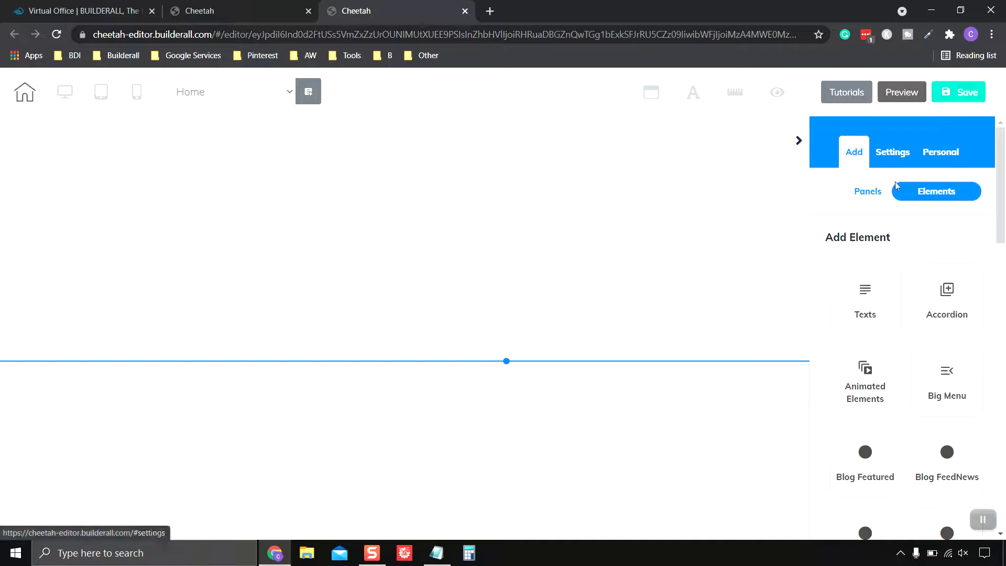
left_click(868, 194)
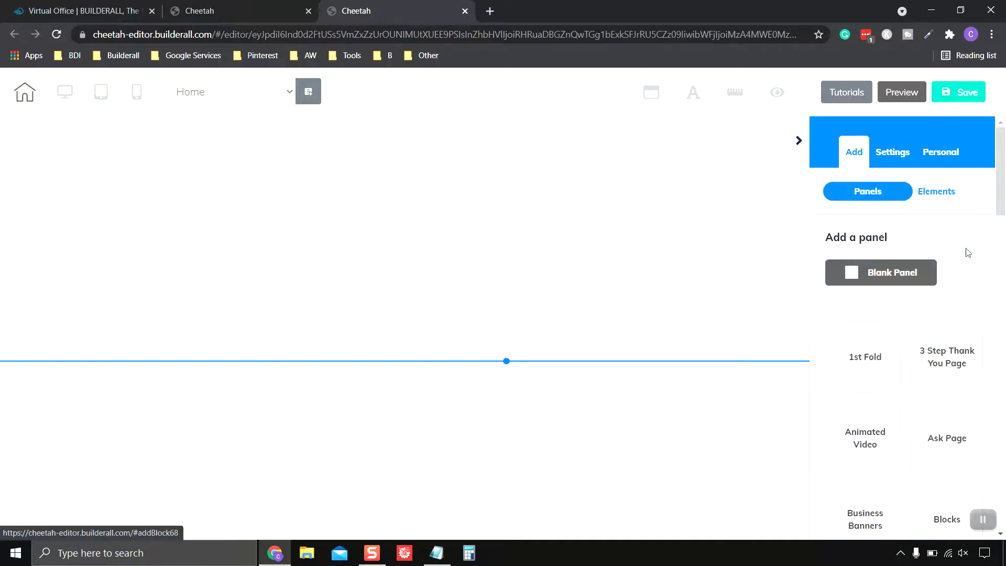
- Examine the categories of ready-made panels that can be added to the page, from 1st Fold through Membership Area
scroll(967, 254, "down", 1)
left_click(885, 217)
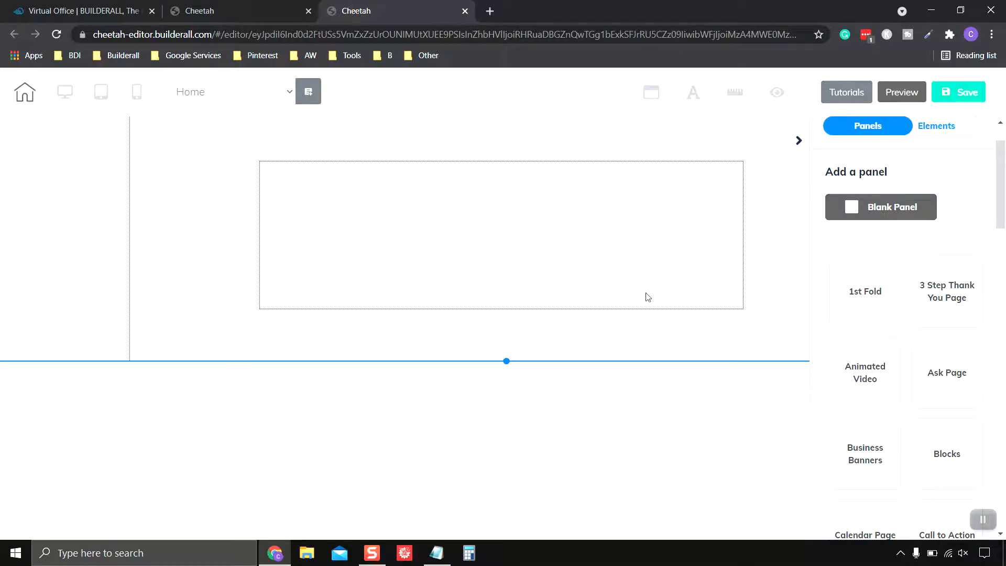
scroll(954, 304, "down", 1)
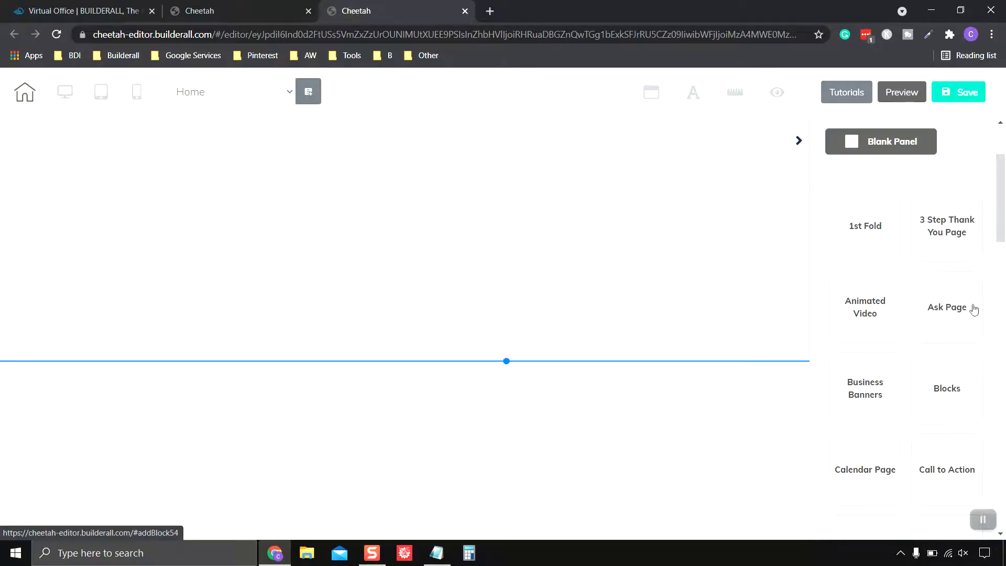
scroll(953, 315, "down", 1)
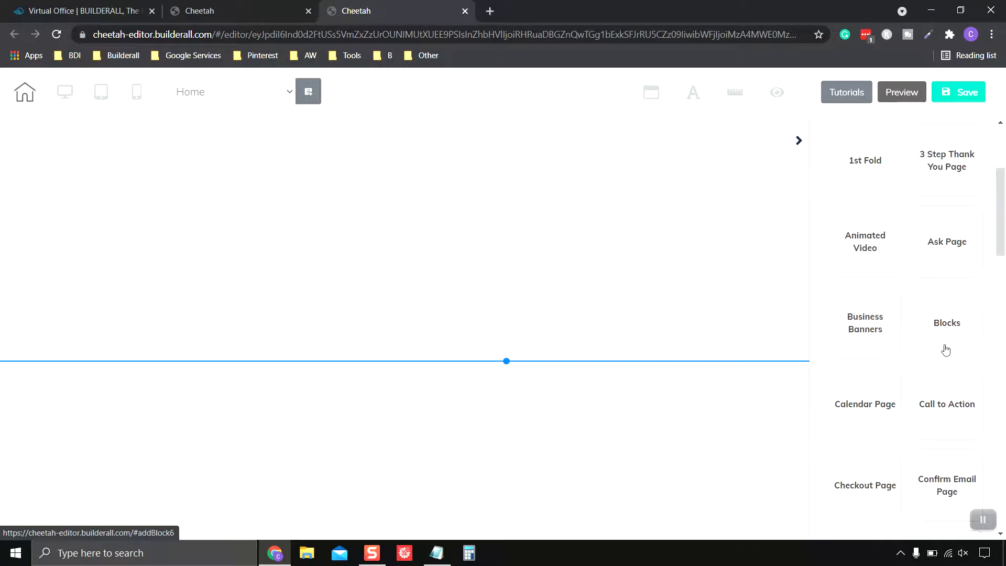
scroll(967, 419, "down", 3)
scroll(959, 419, "down", 2)
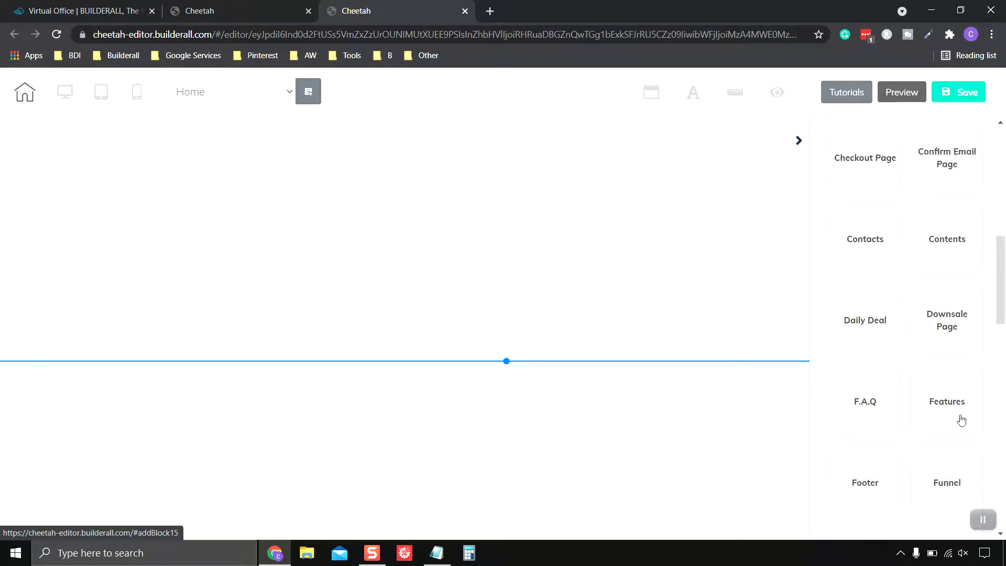
scroll(951, 421, "down", 3)
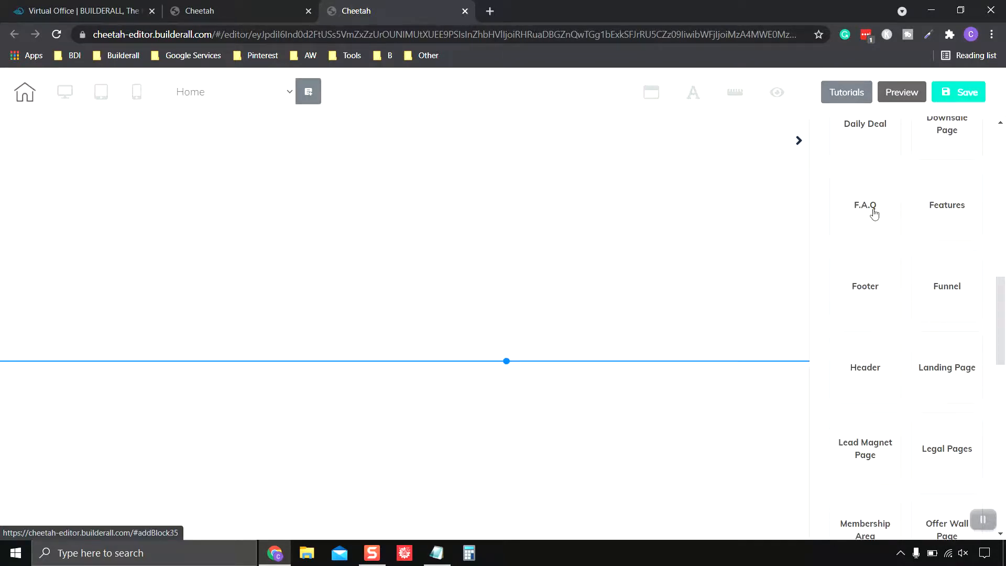
scroll(946, 407, "down", 4)
scroll(946, 408, "up", 11)
scroll(946, 407, "up", 3)
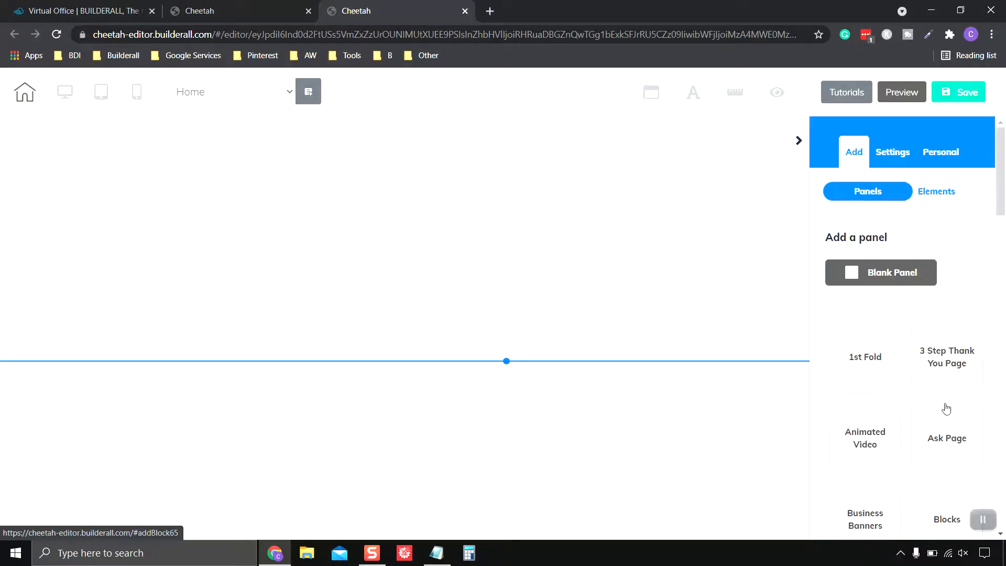
- Display the addable elements and examine the available types, such as Texts, Booking, Contact Form and Image
left_click(942, 193)
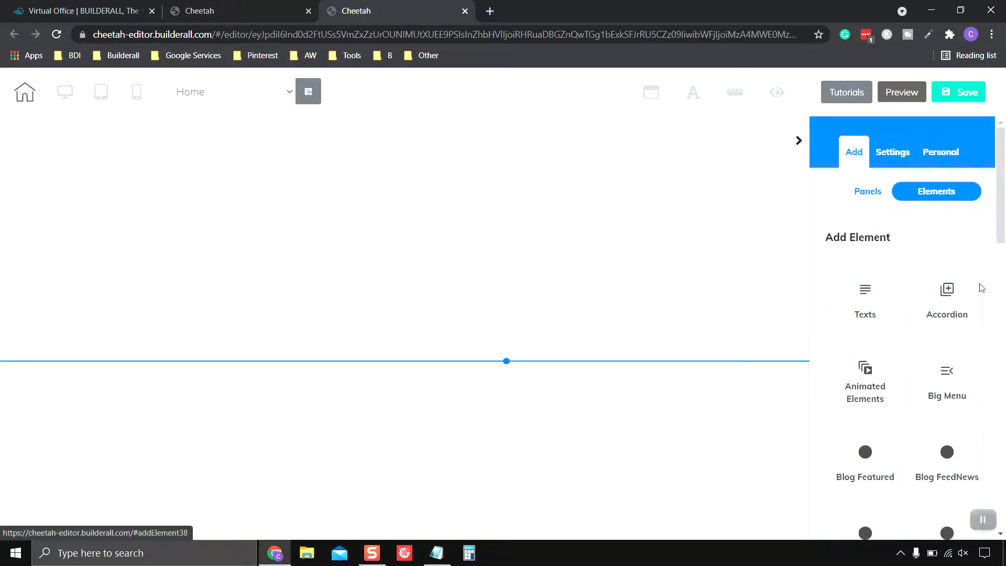
scroll(933, 230, "down", 2)
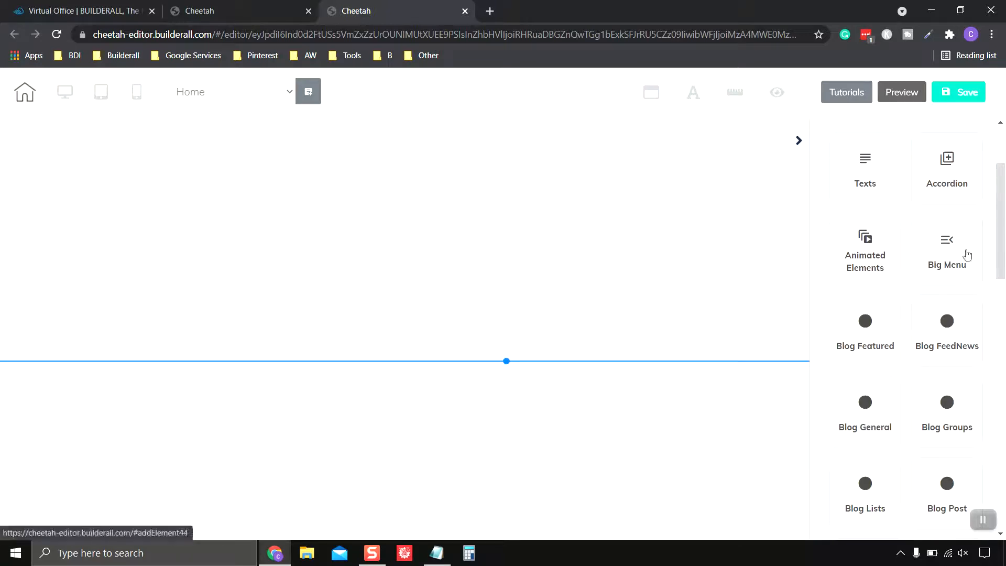
scroll(963, 260, "down", 2)
scroll(868, 352, "down", 2)
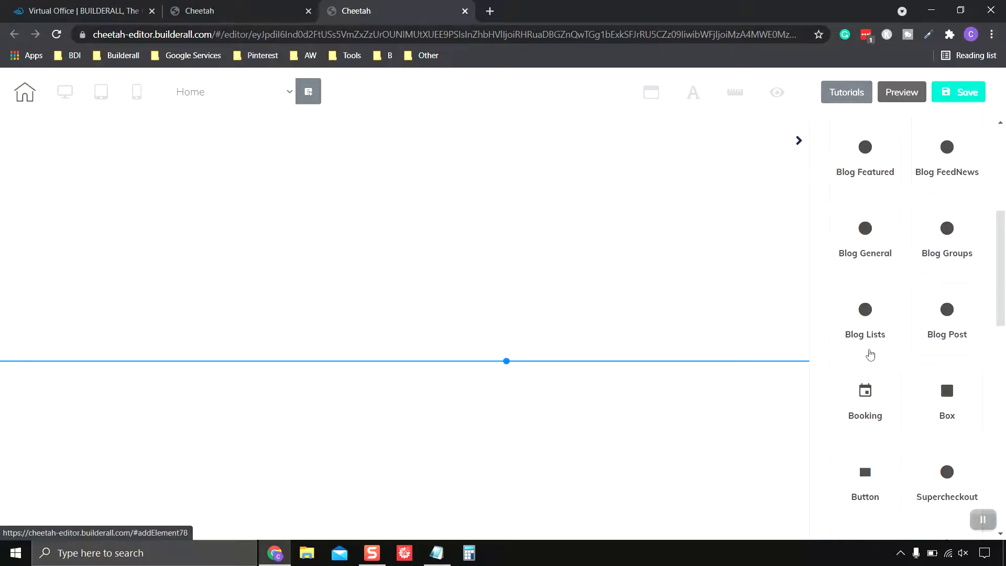
scroll(868, 308, "down", 2)
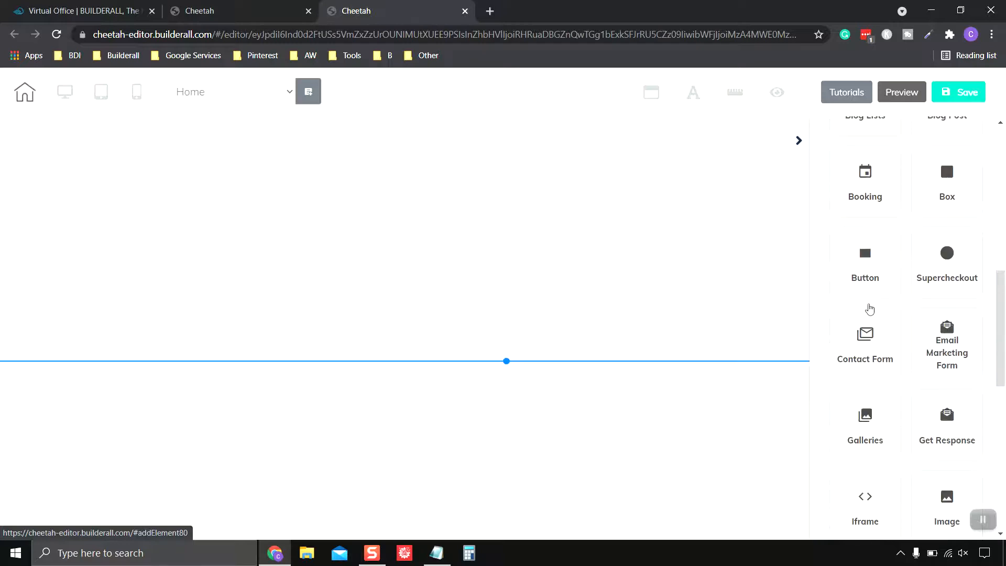
scroll(892, 270, "up", 7)
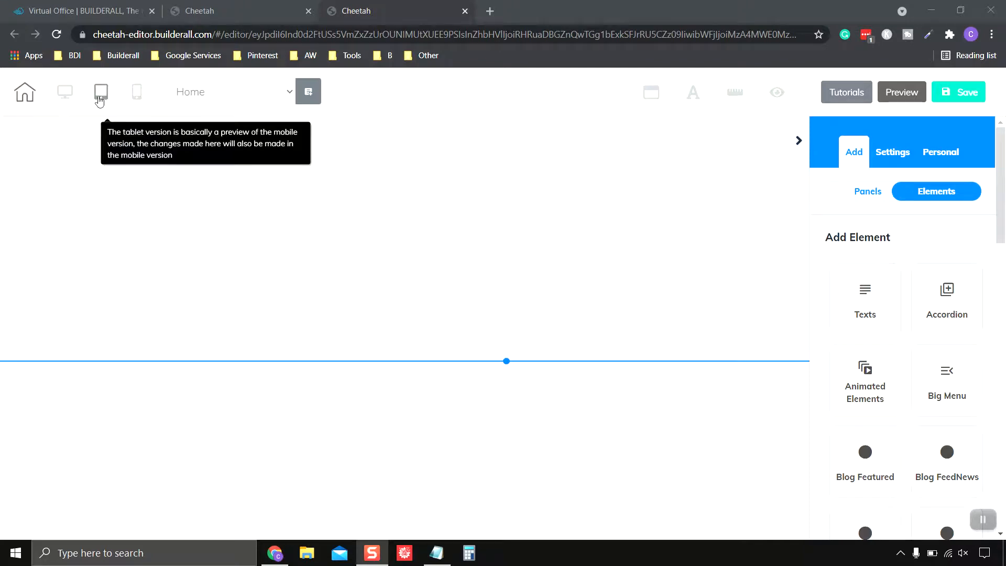
- Check the site's page list, and examine the page background's color, image, origin and position options without changing them
left_click(135, 100)
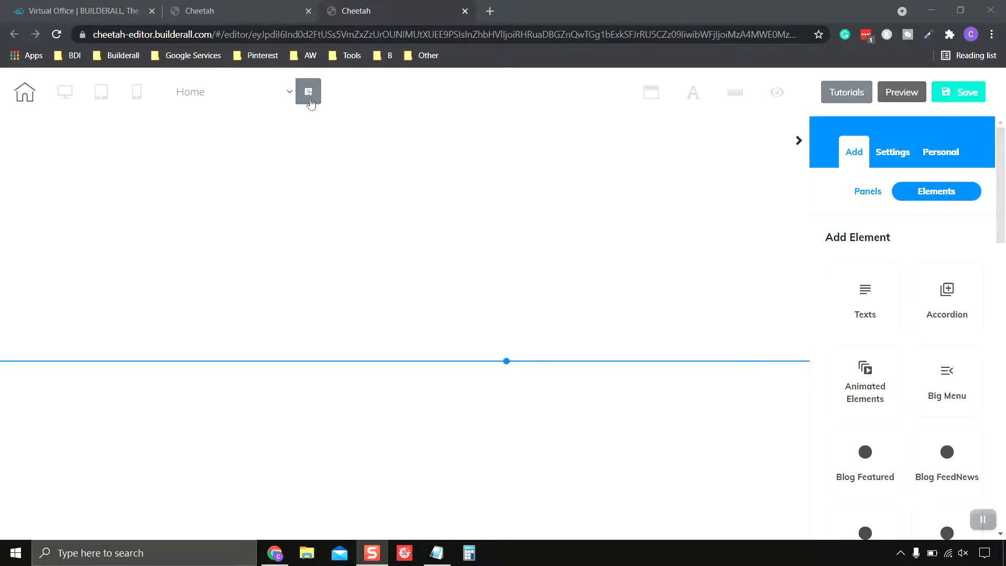
left_click(290, 94)
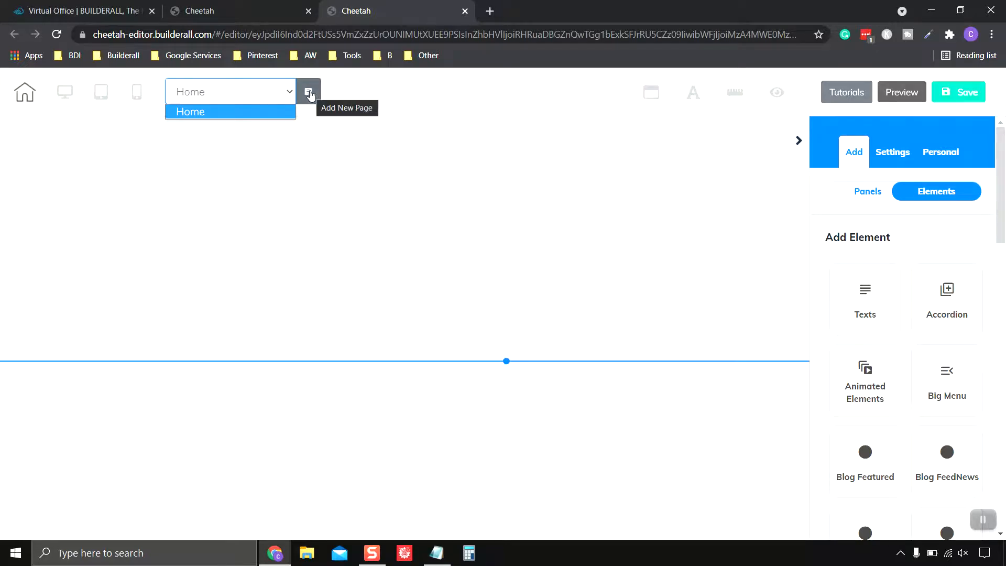
left_click(652, 98)
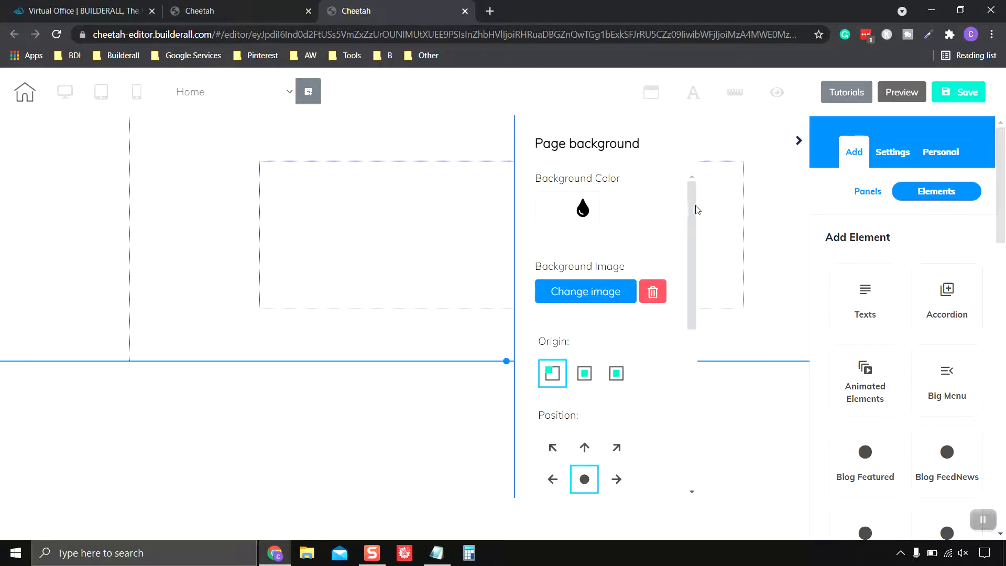
left_click_drag(690, 203, 689, 220)
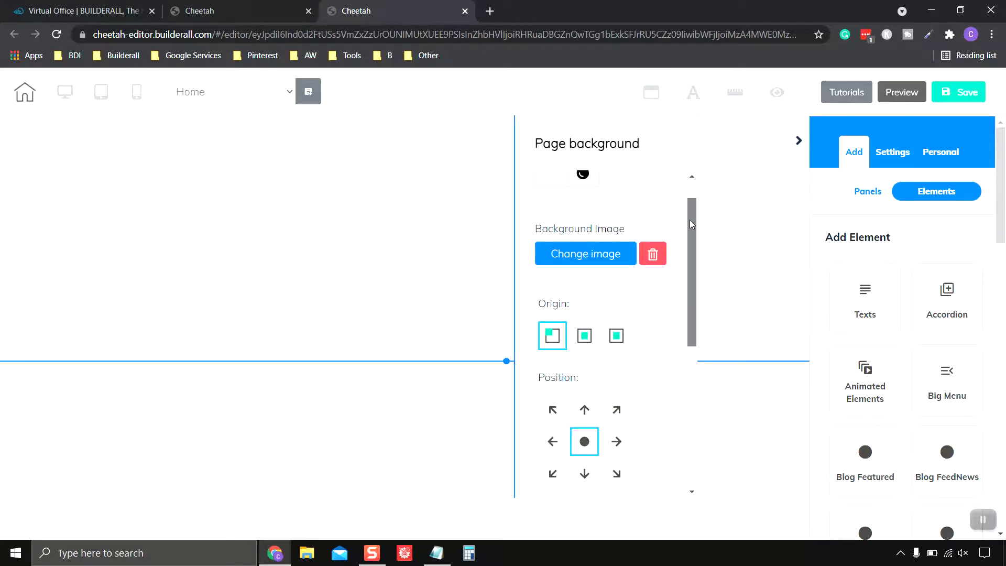
scroll(689, 219, "up", 1)
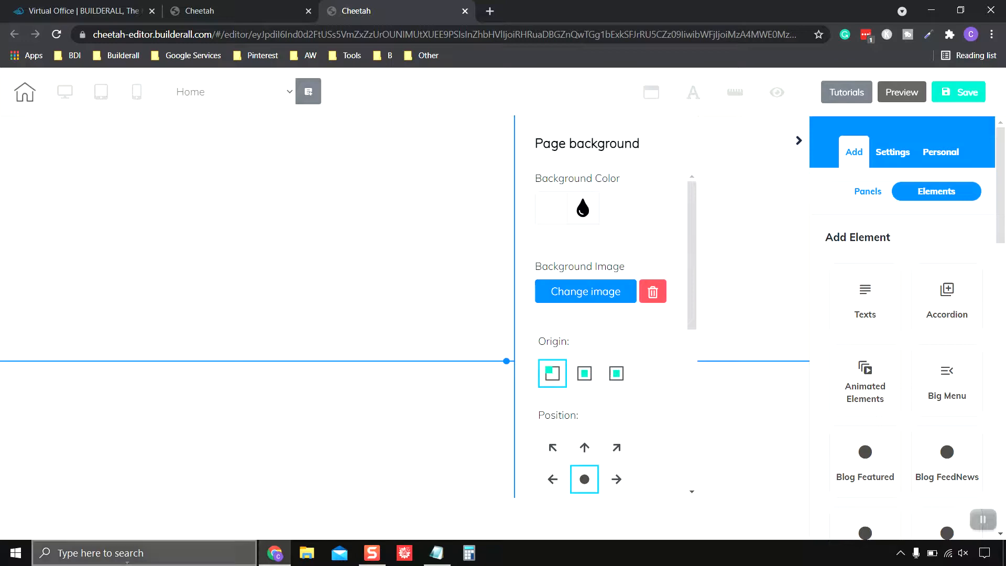
left_click_drag(691, 270, 520, 208)
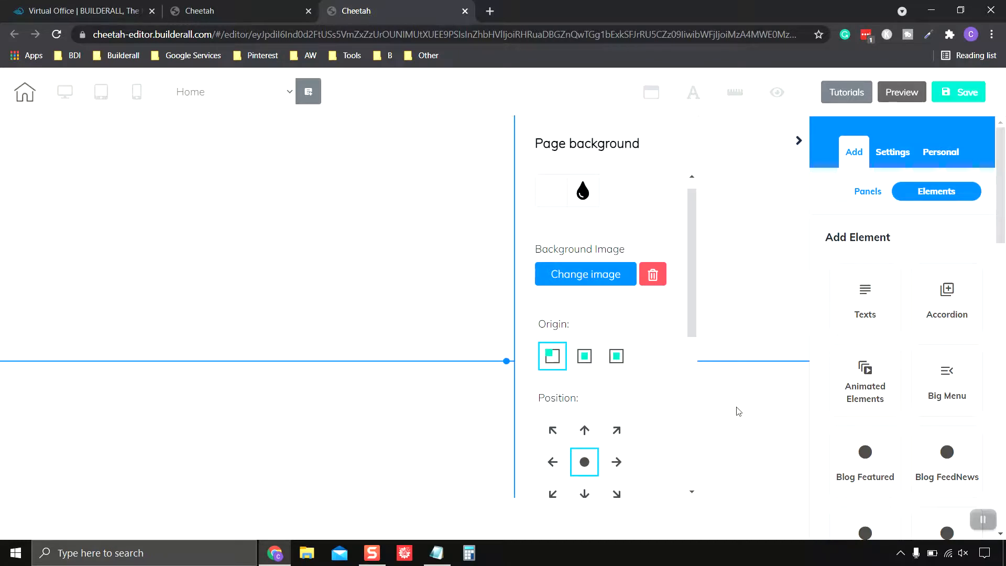
scroll(689, 211, "up", 1)
left_click(652, 94)
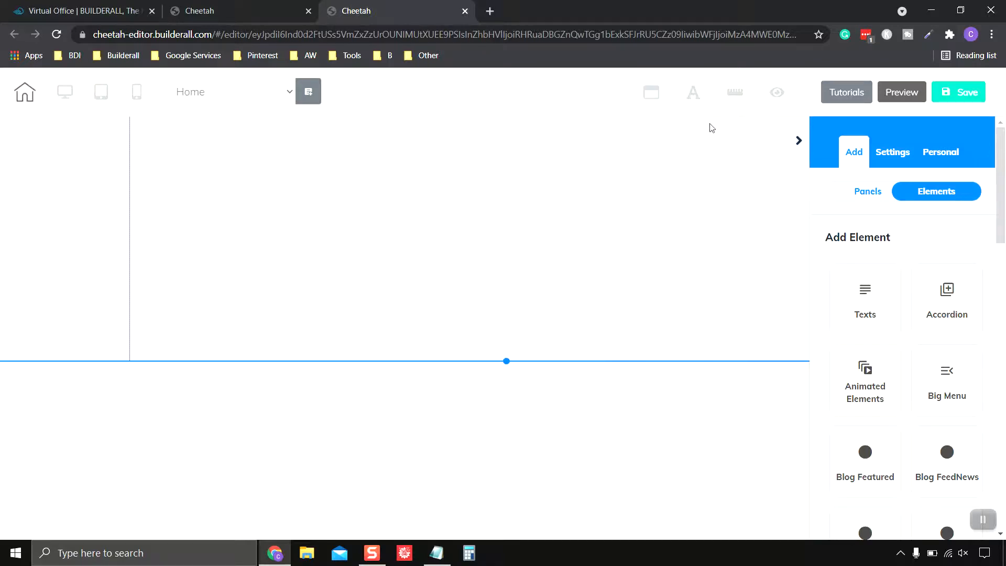
- Examine the site font settings for Title H1, including family, sizes, line height and color, and close them unchanged
left_click(696, 105)
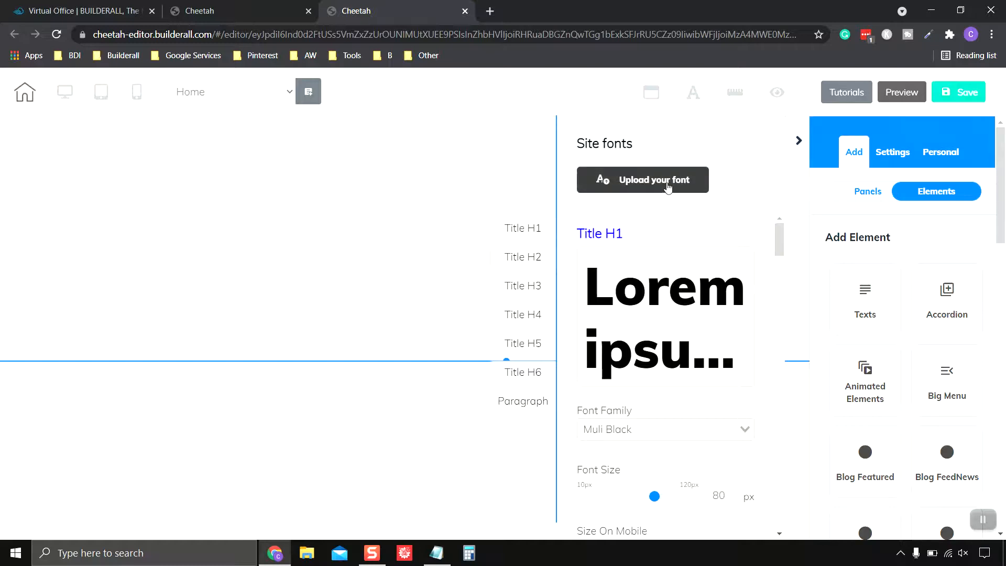
scroll(777, 238, "down", 3)
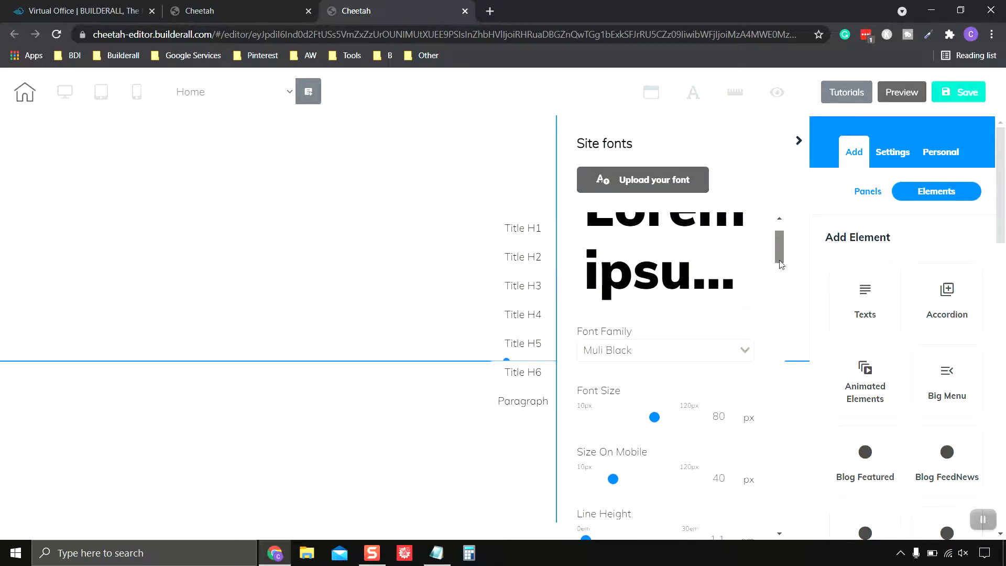
scroll(778, 294, "down", 1)
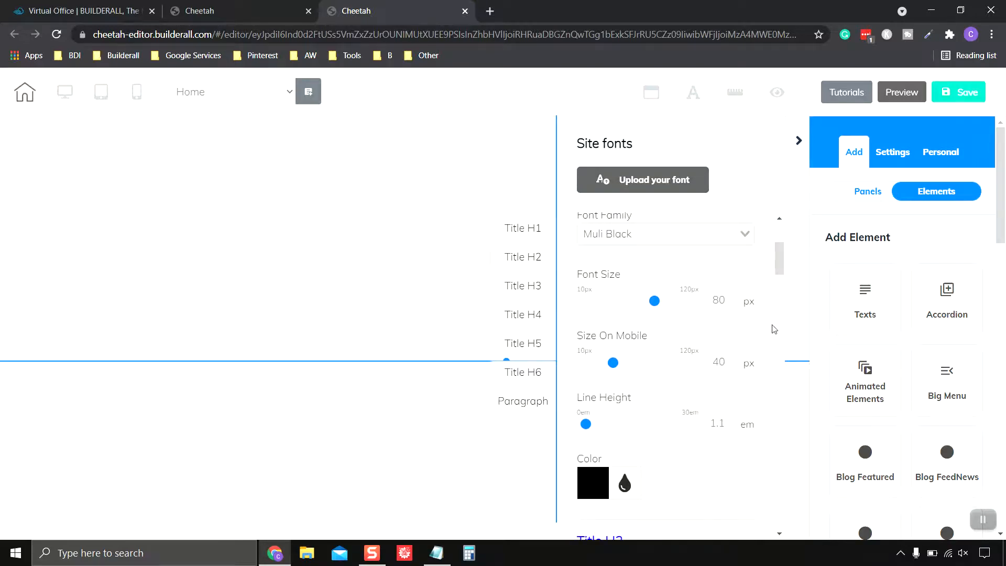
scroll(778, 263, "up", 4)
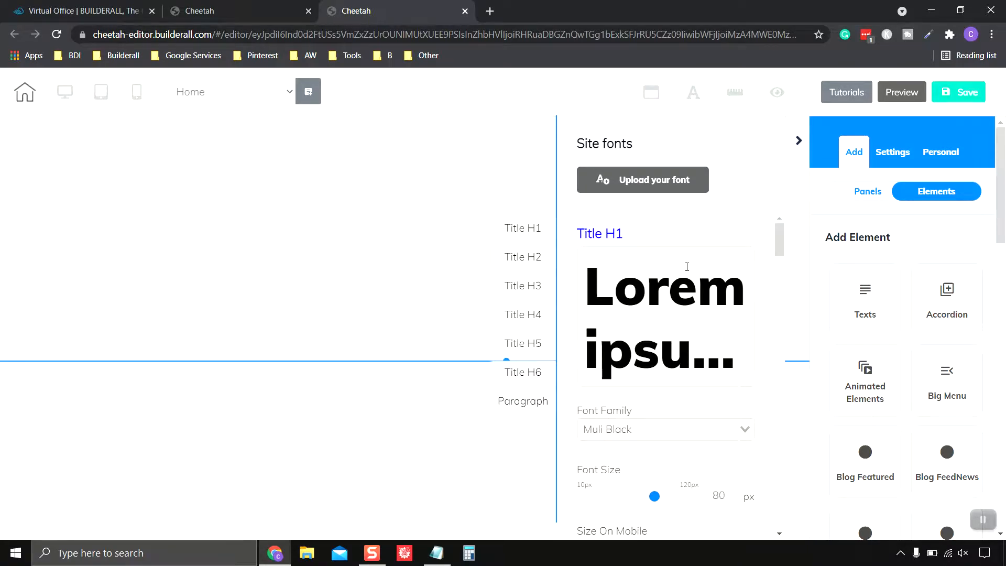
scroll(722, 458, "down", 3)
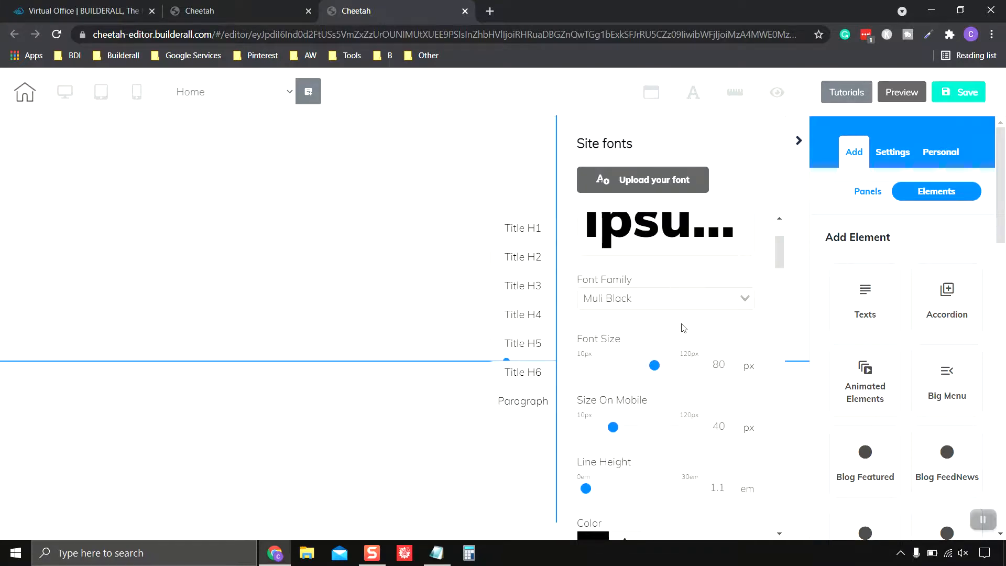
scroll(683, 328, "up", 3)
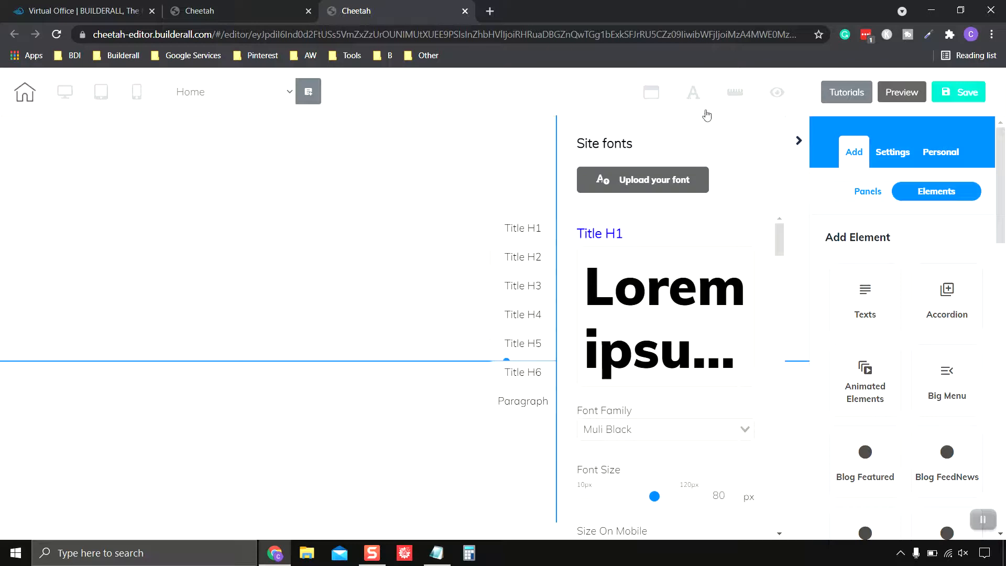
left_click(692, 99)
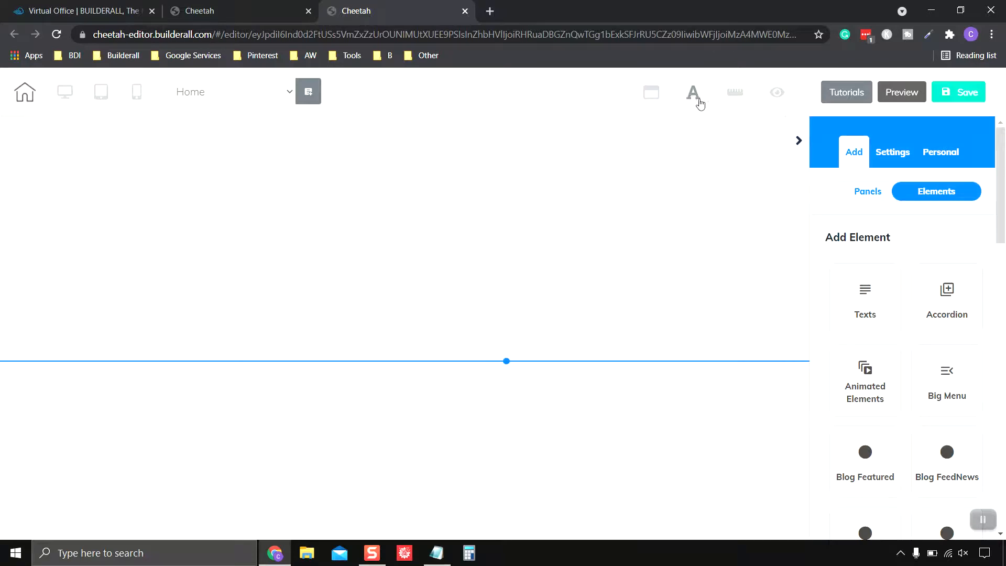
- Show the rulers around the page canvas and check the list of hidden elements
left_click(737, 95)
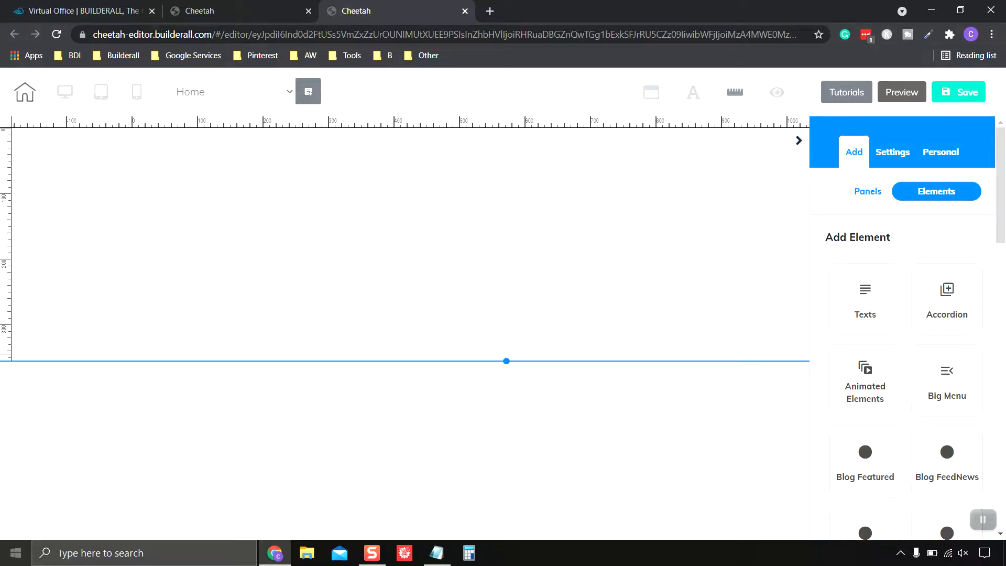
left_click(778, 94)
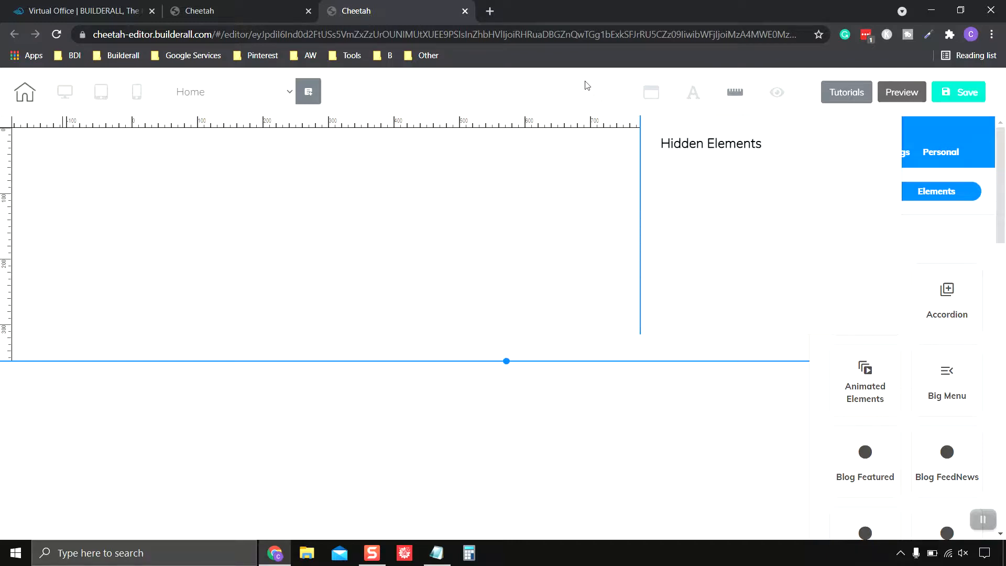
left_click(776, 96)
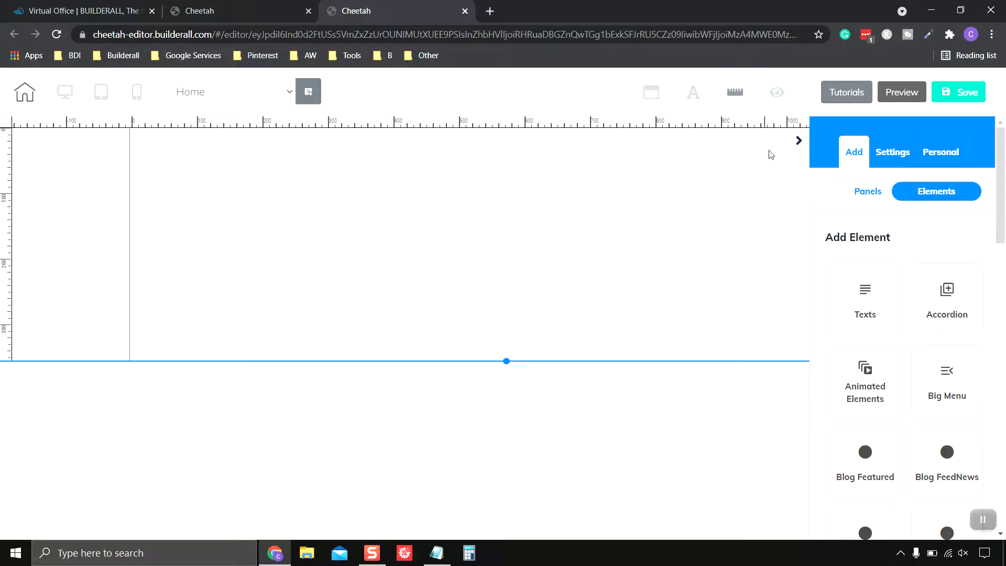
left_click(983, 520)
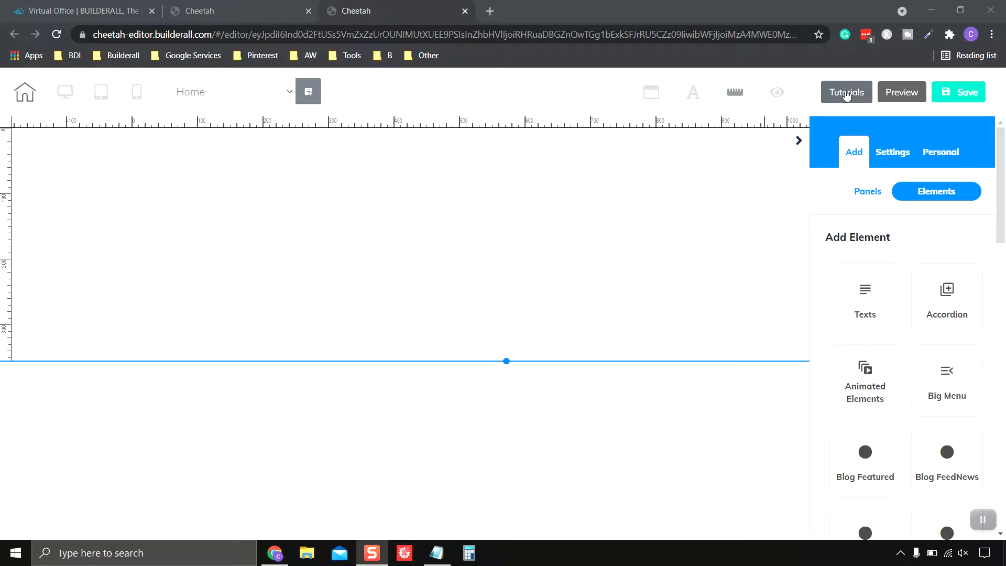
- Preview the Home page, return to the editor and expand the collapsed panel of addable elements
left_click(902, 93)
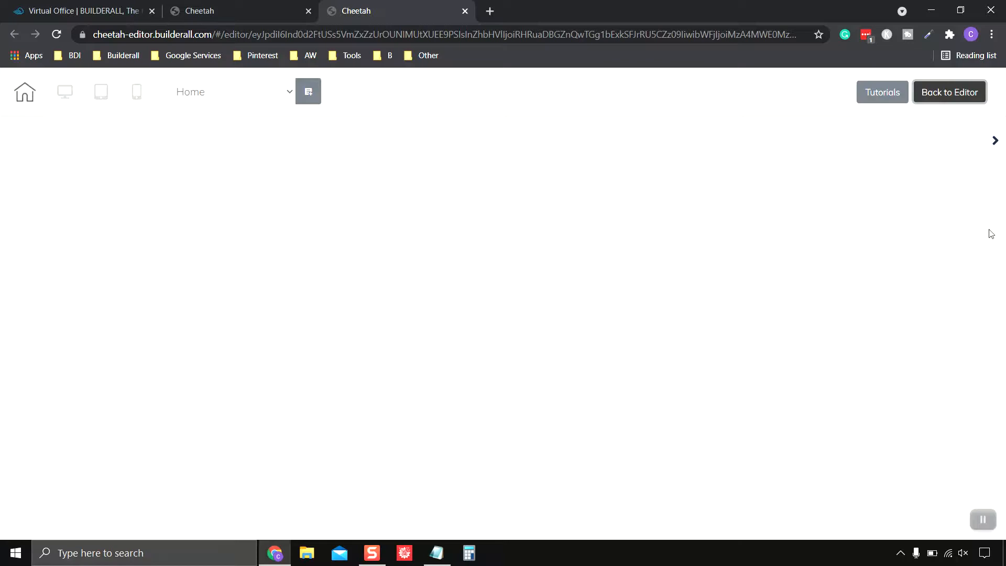
left_click(949, 99)
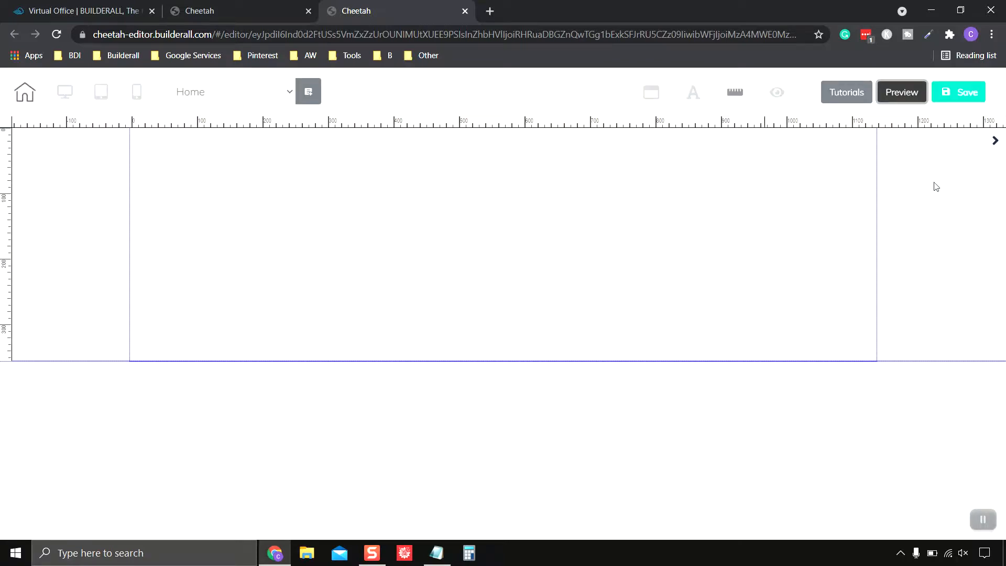
left_click(995, 142)
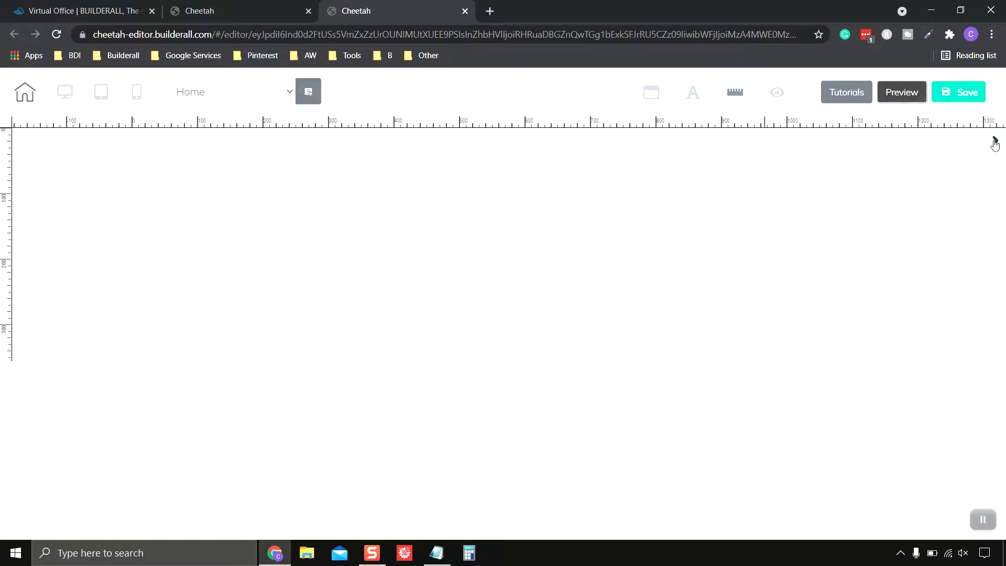
left_click(996, 144)
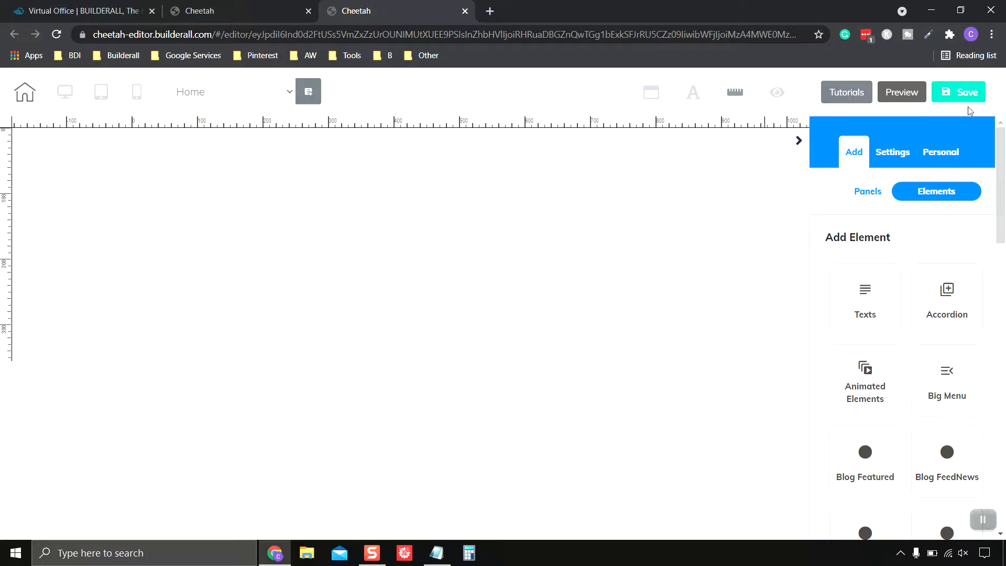
- Save the website and publish it
left_click(963, 95)
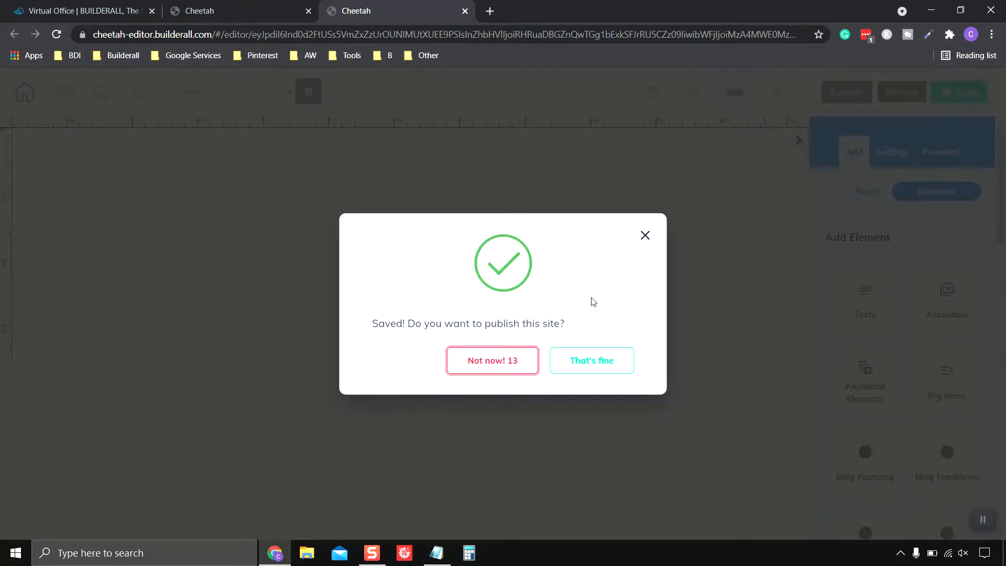
left_click(601, 363)
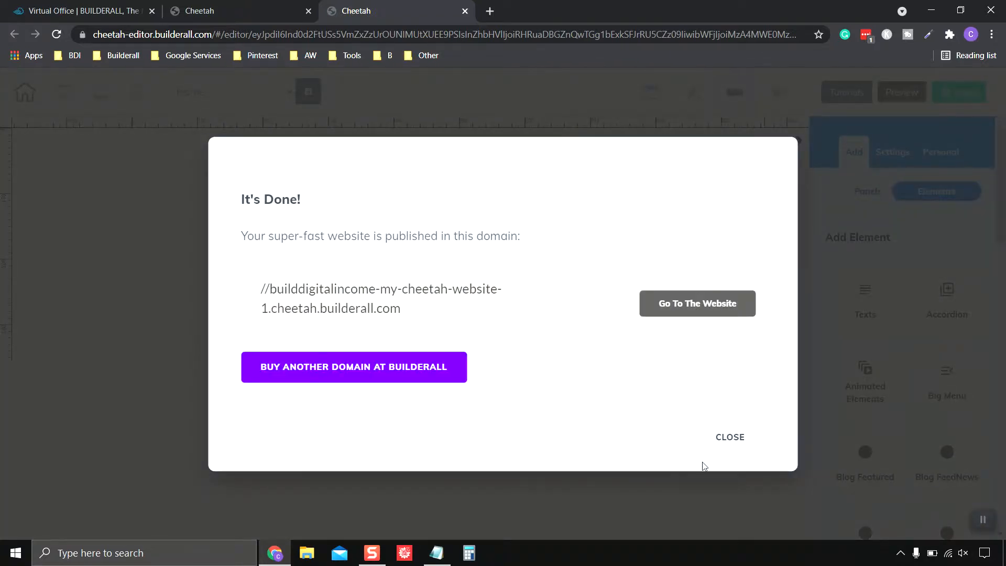
- Dismiss the publishing confirmation and open the background settings of the page's empty top panel
left_click(731, 439)
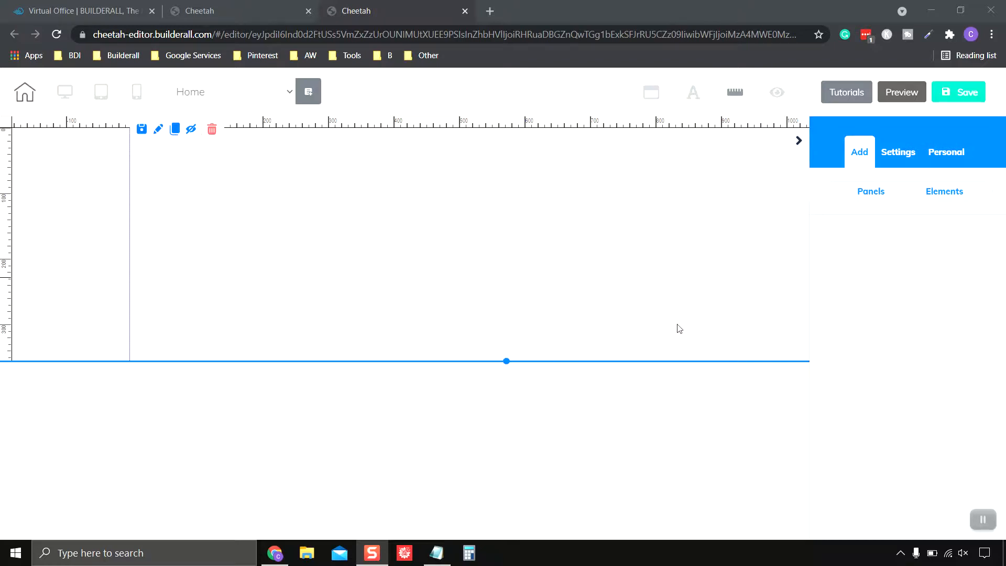
left_click(105, 313)
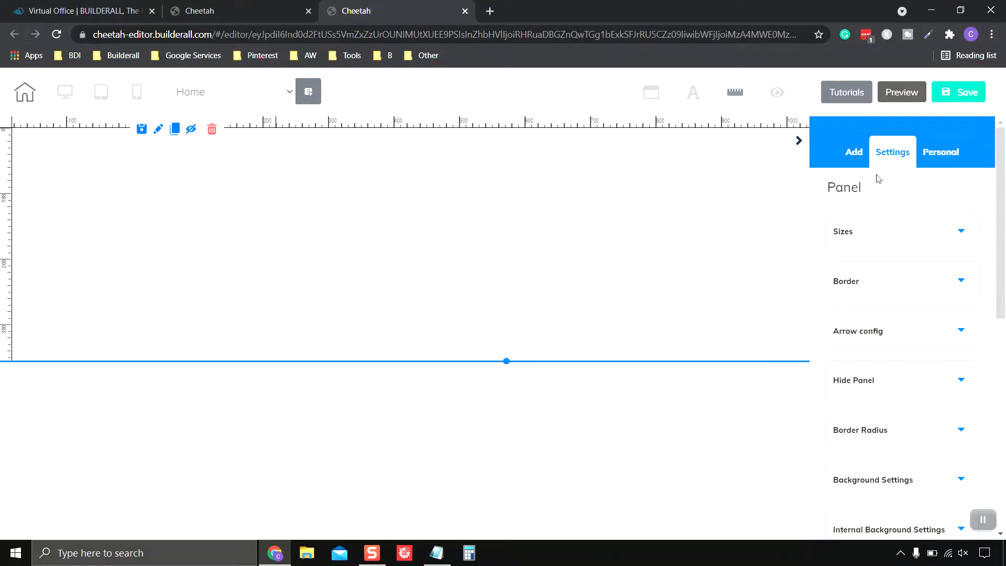
scroll(922, 279, "down", 1)
scroll(923, 279, "down", 2)
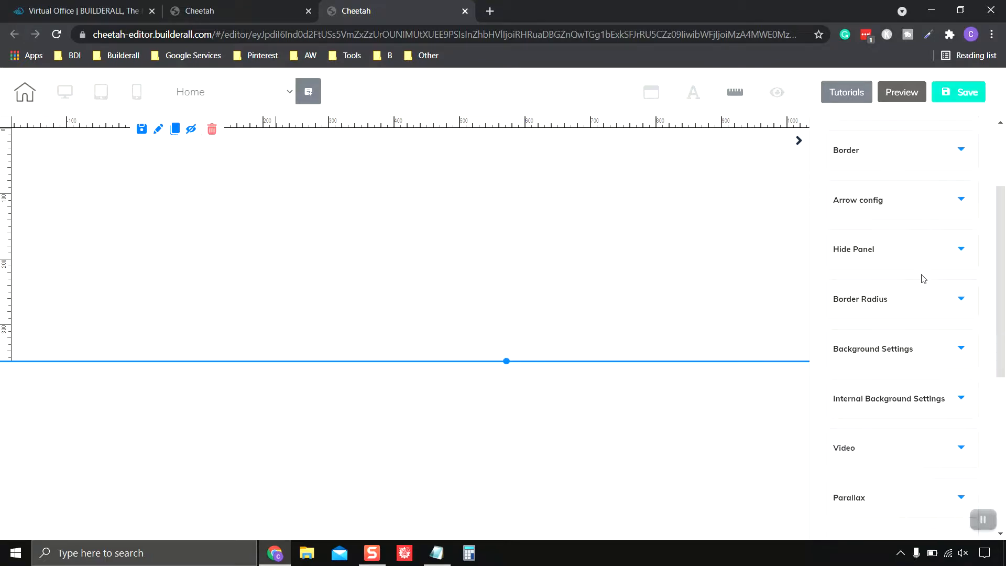
left_click(919, 291)
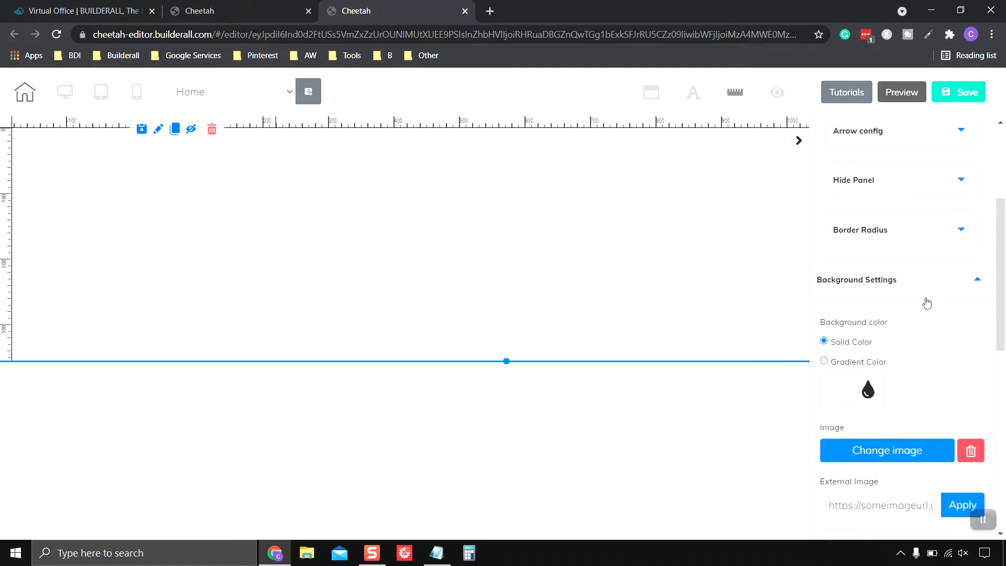
scroll(925, 301, "down", 1)
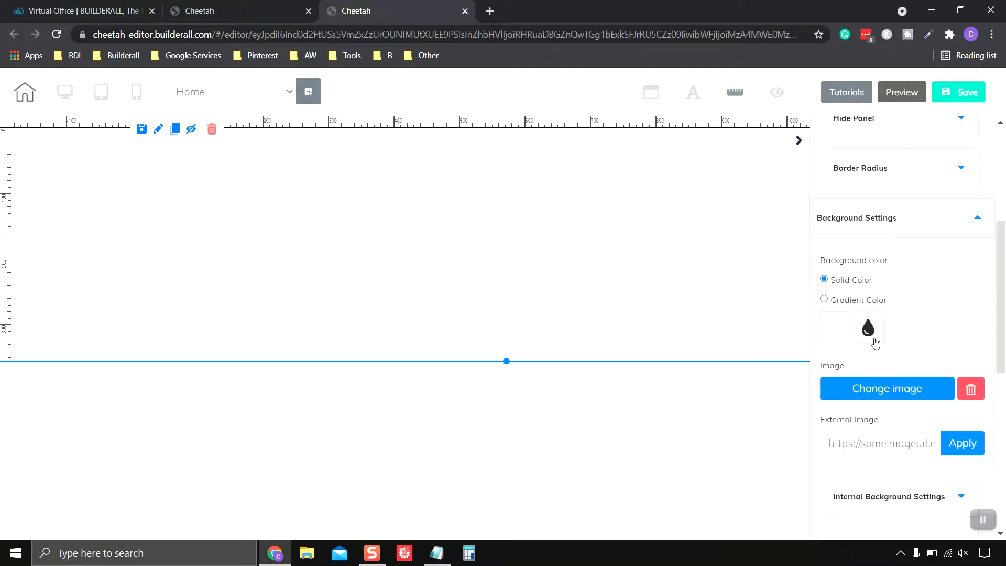
- Set the panel's solid background color to red, hex E80D0D
left_click(842, 333)
scroll(880, 349, "down", 1)
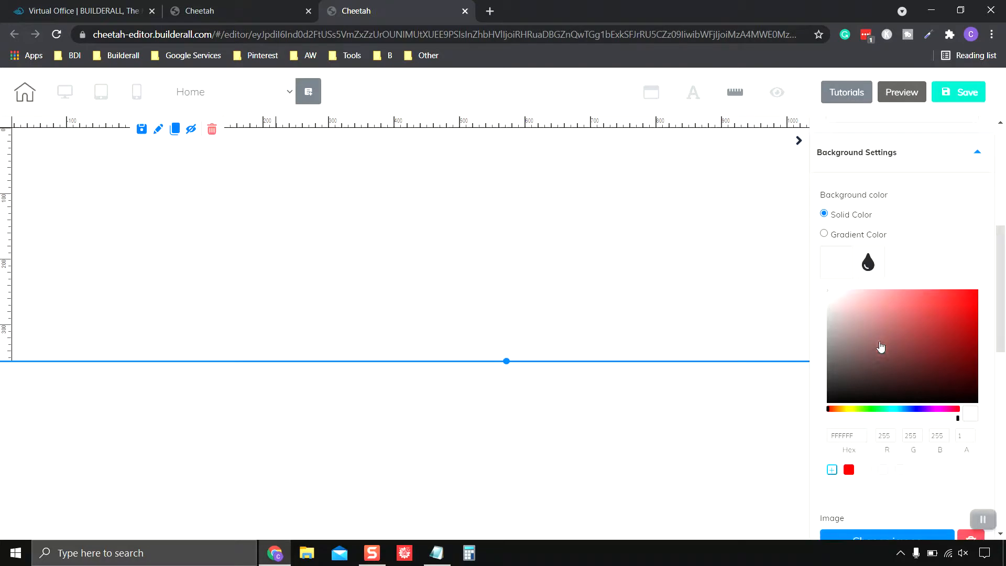
left_click(940, 329)
left_click_drag(941, 329, 970, 304)
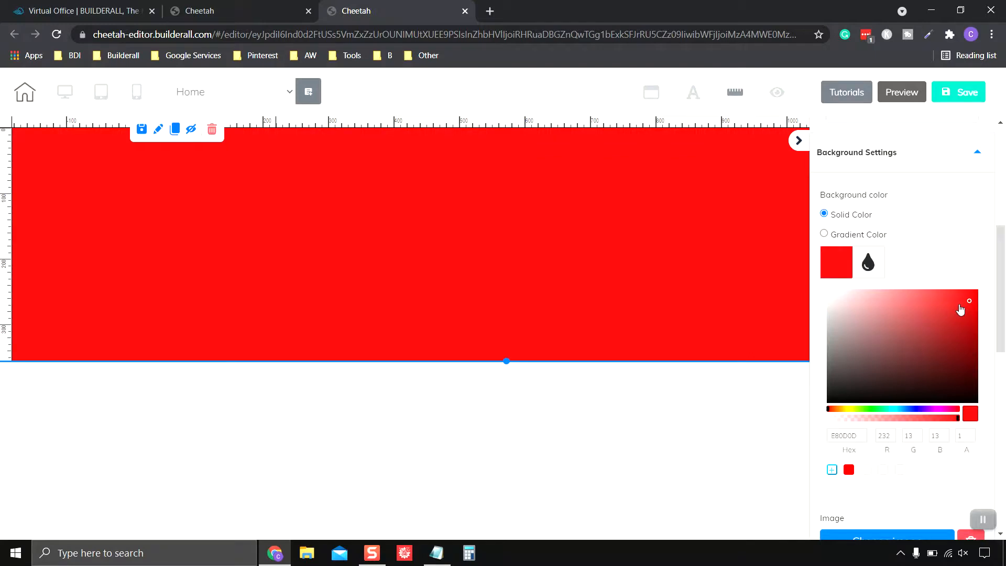
- Set the panel's solid background color back to white, hex FFFFFF
scroll(963, 309, "down", 3)
scroll(963, 308, "up", 3)
scroll(963, 325, "down", 3)
scroll(914, 414, "up", 4)
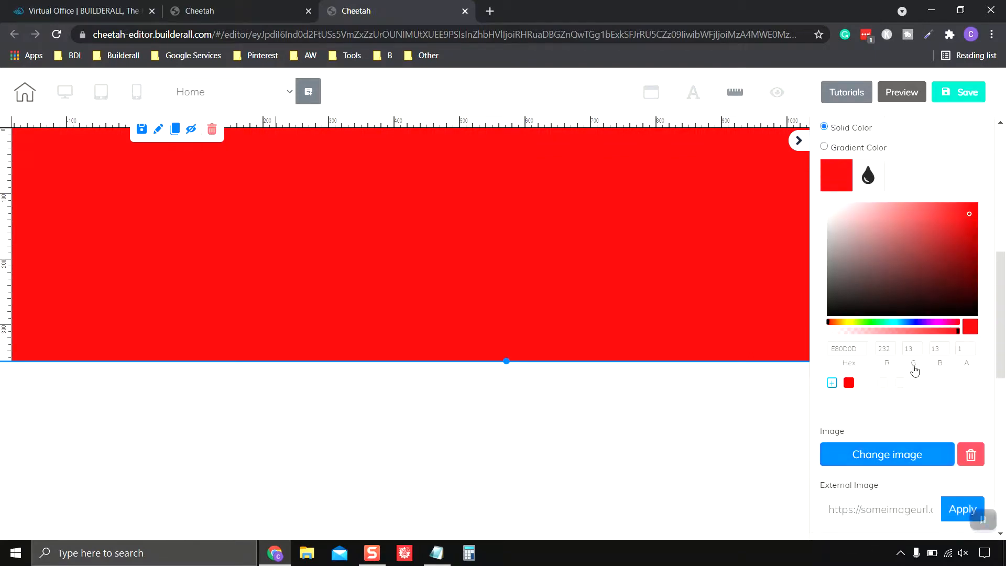
scroll(893, 352, "down", 3)
left_click_drag(884, 292, 821, 220)
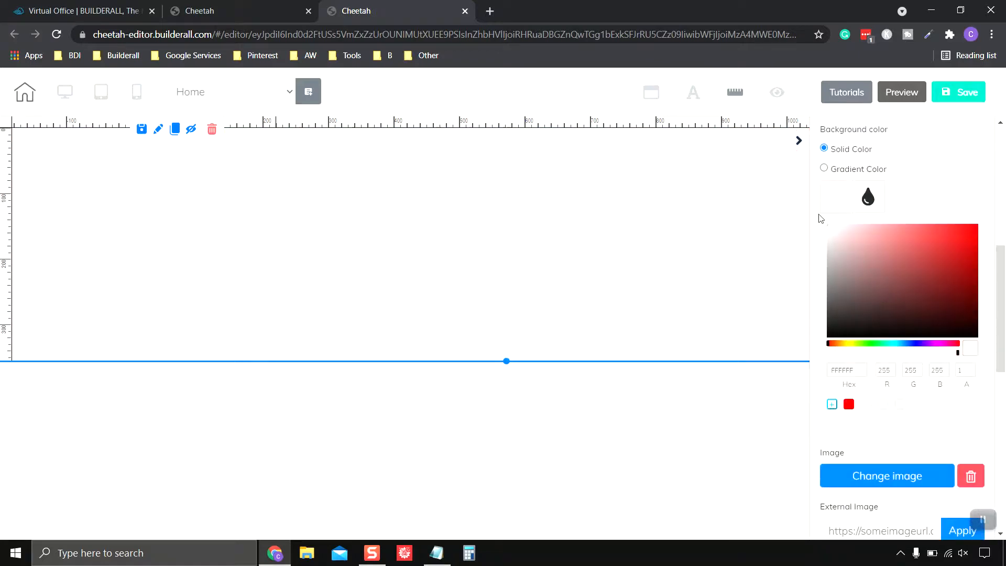
- Set the panel's background image to the travel website first fold banner from the user files
scroll(936, 361, "down", 3)
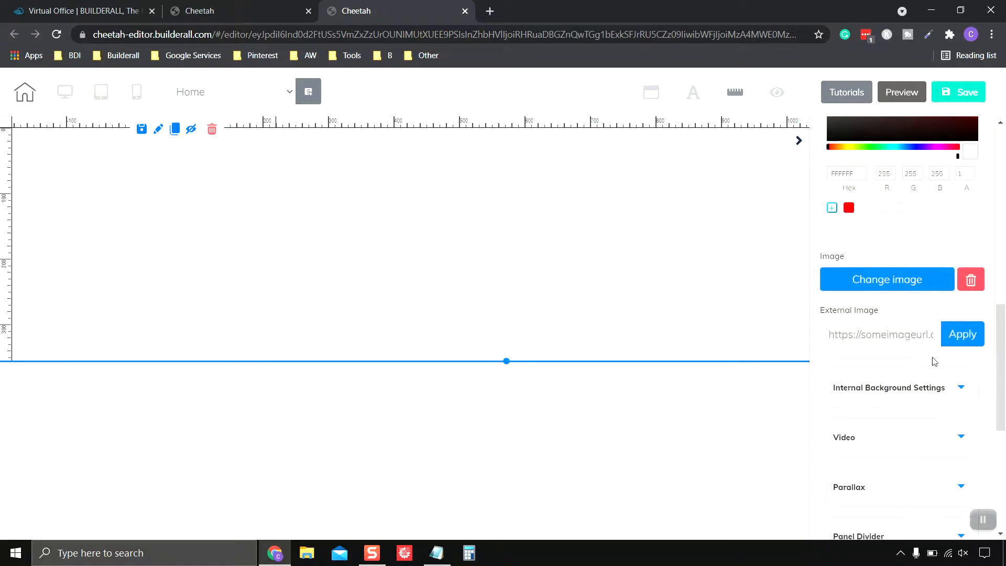
left_click(909, 283)
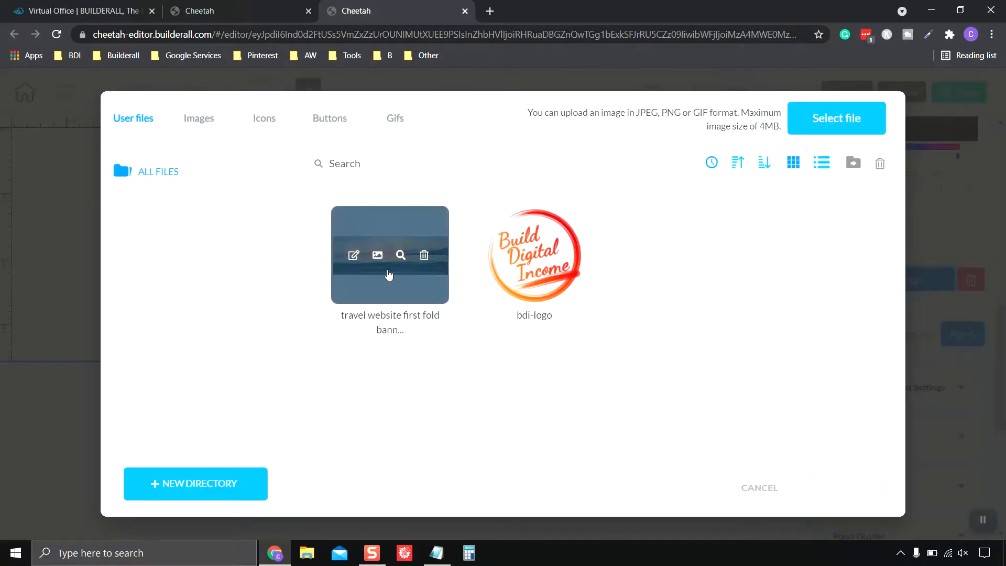
left_click(389, 244)
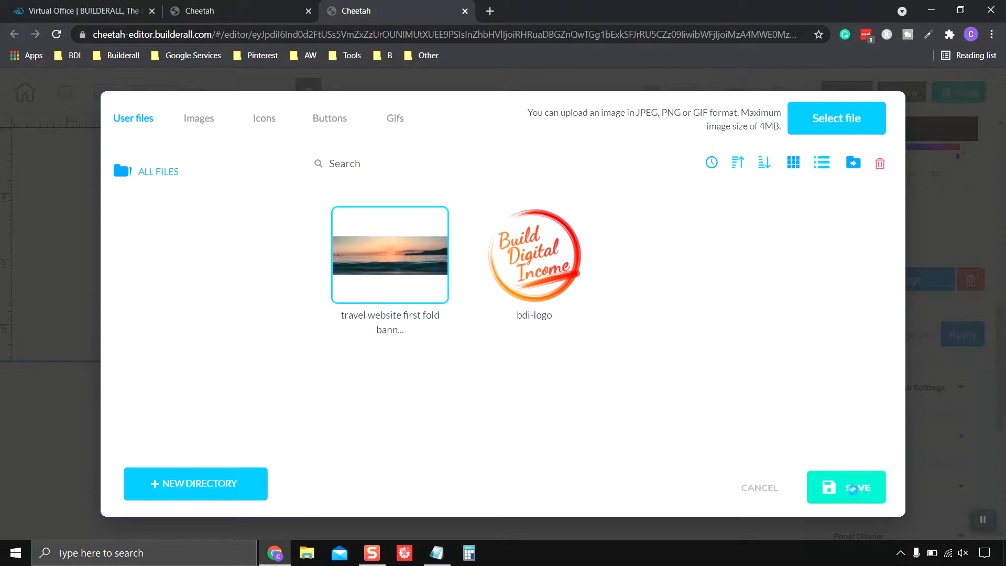
left_click(855, 495)
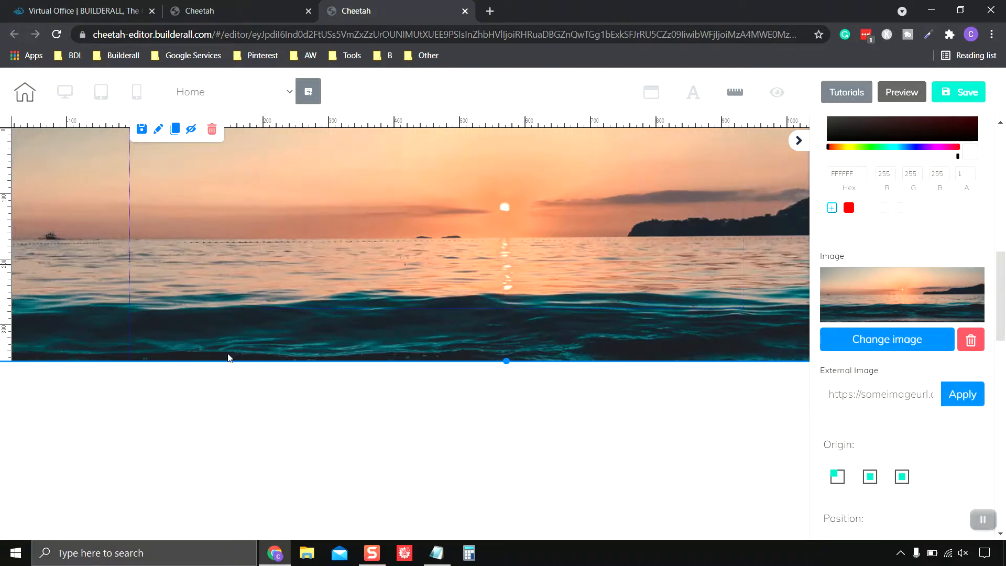
- Collapse the background settings and add a Title H2 text element inside the box on the banner
left_click(483, 236)
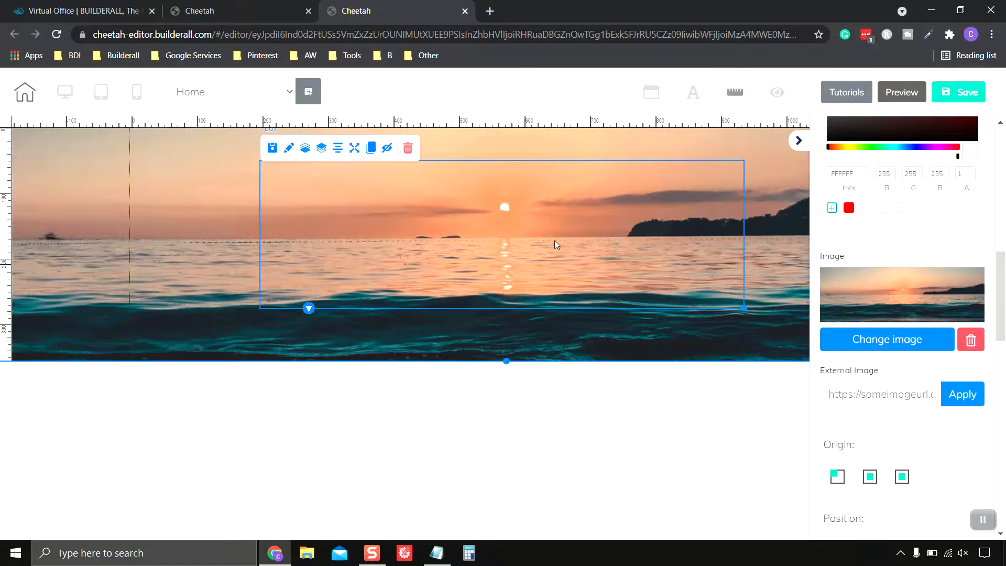
scroll(920, 164, "up", 8)
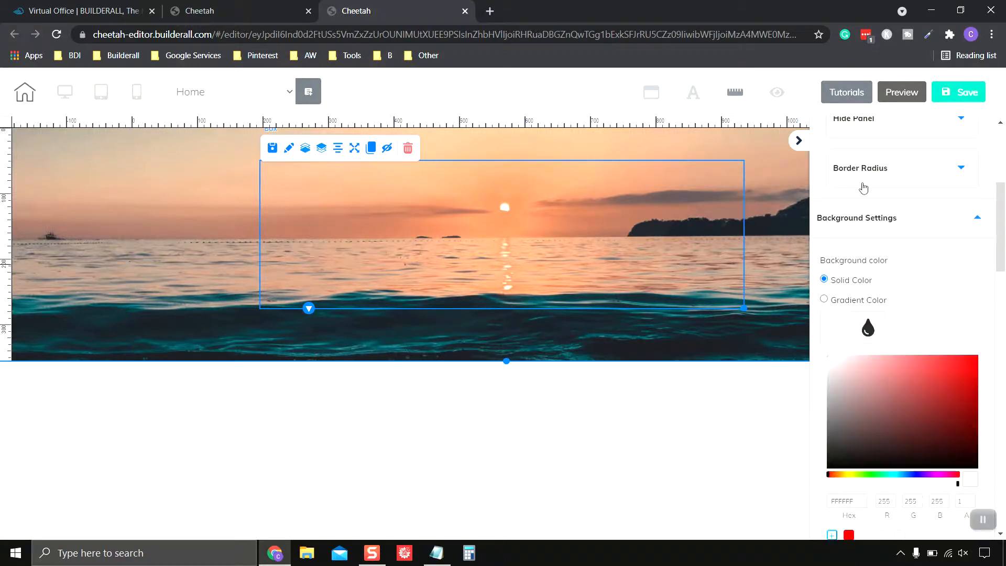
left_click(988, 356)
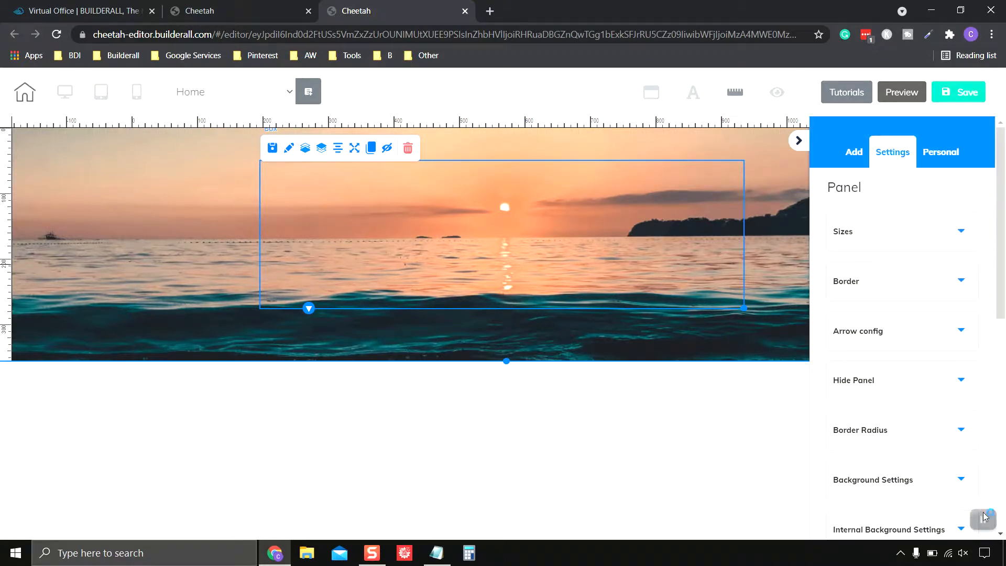
left_click(856, 153)
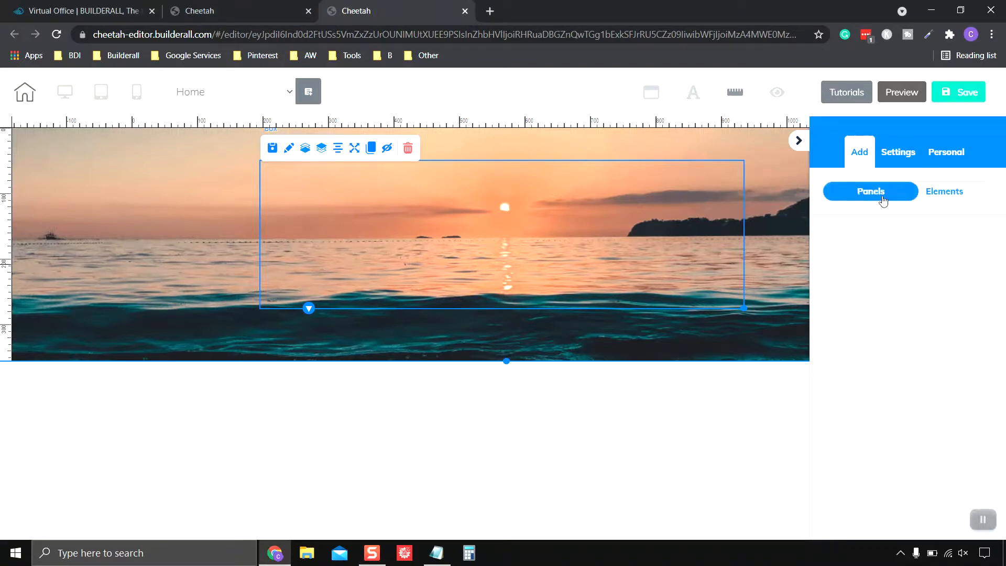
left_click(950, 200)
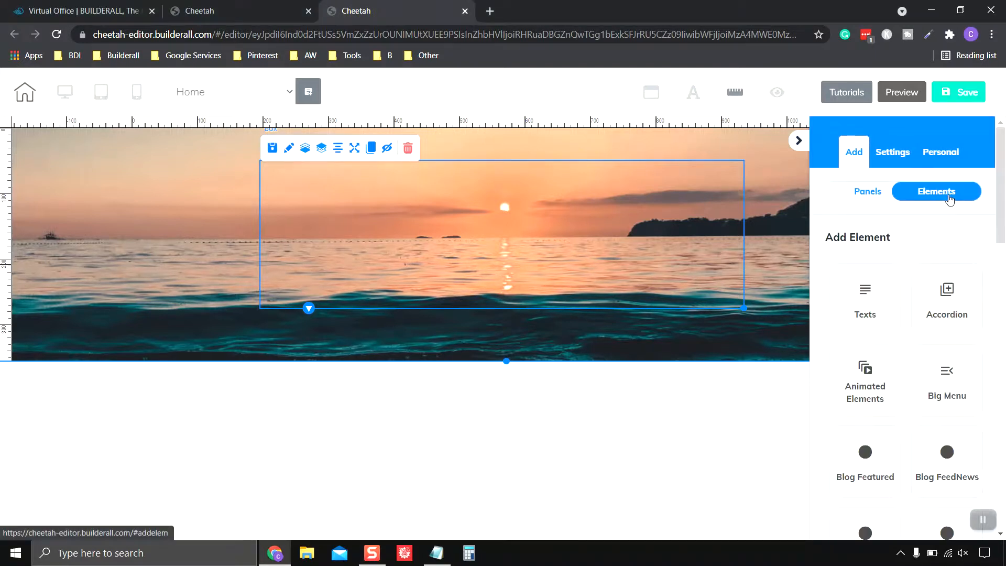
left_click(872, 304)
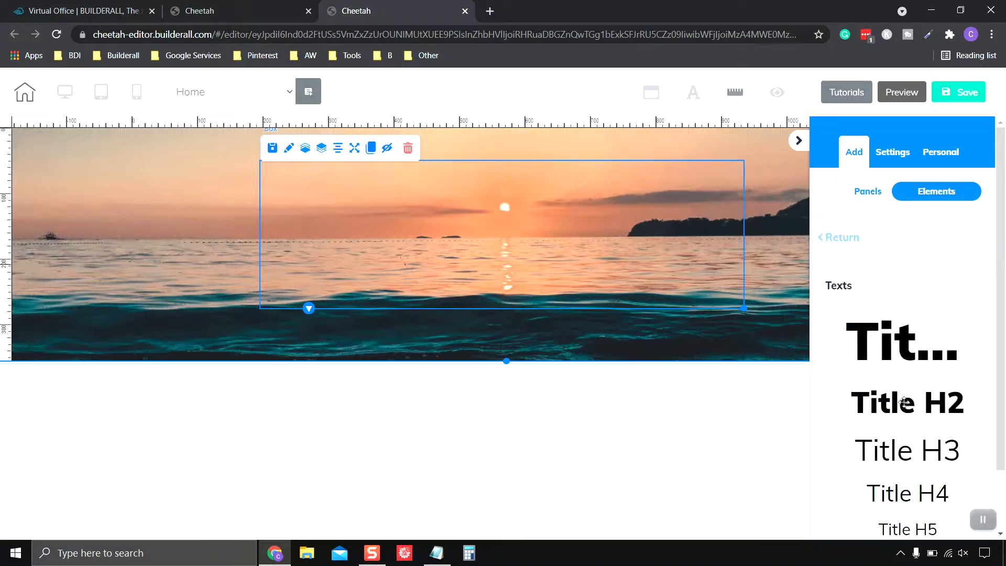
left_click_drag(895, 406, 600, 222)
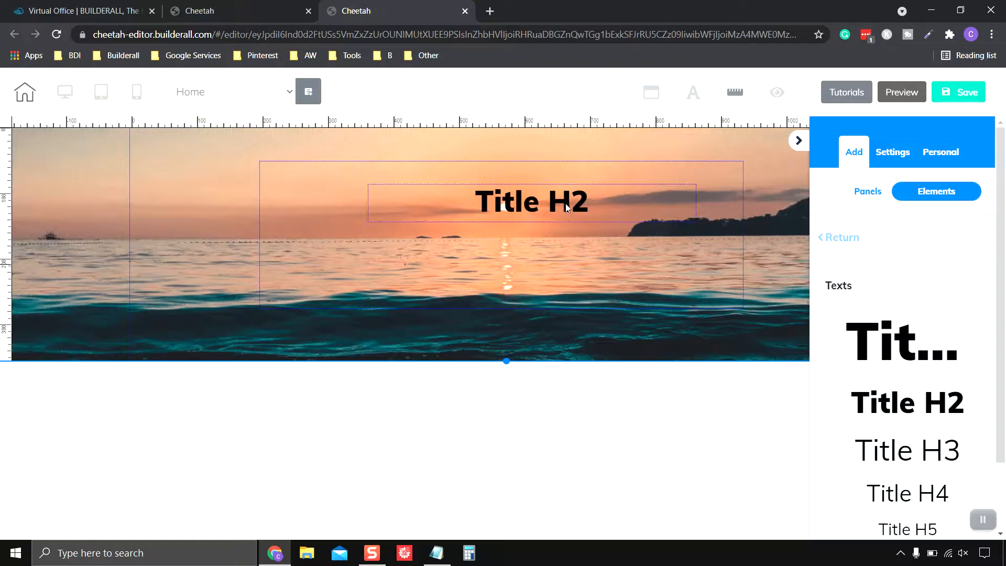
- Replace the H2 title's placeholder text with "You Could Be Here With Us"
left_click(579, 219)
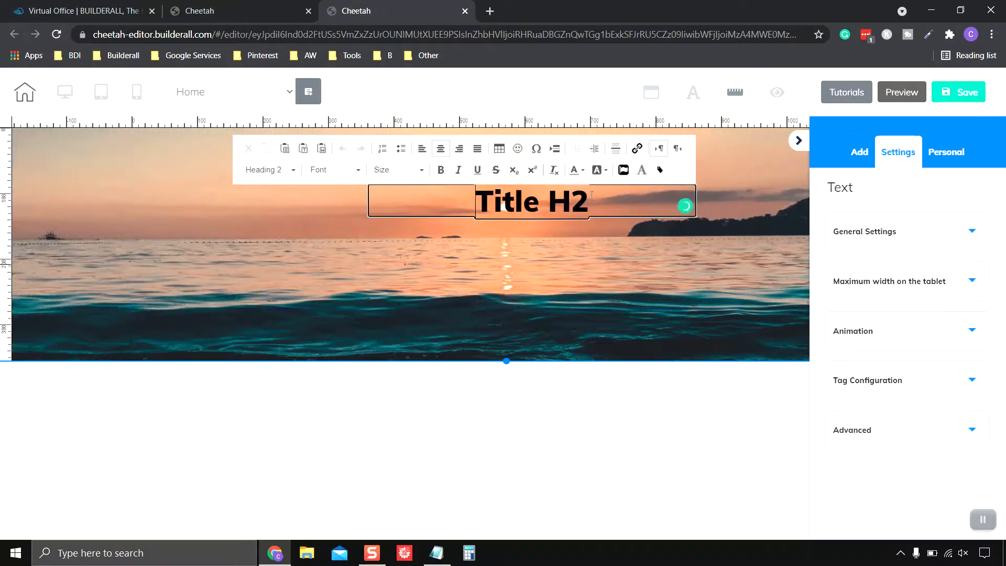
double_click(492, 203)
left_click_drag(588, 202, 474, 201)
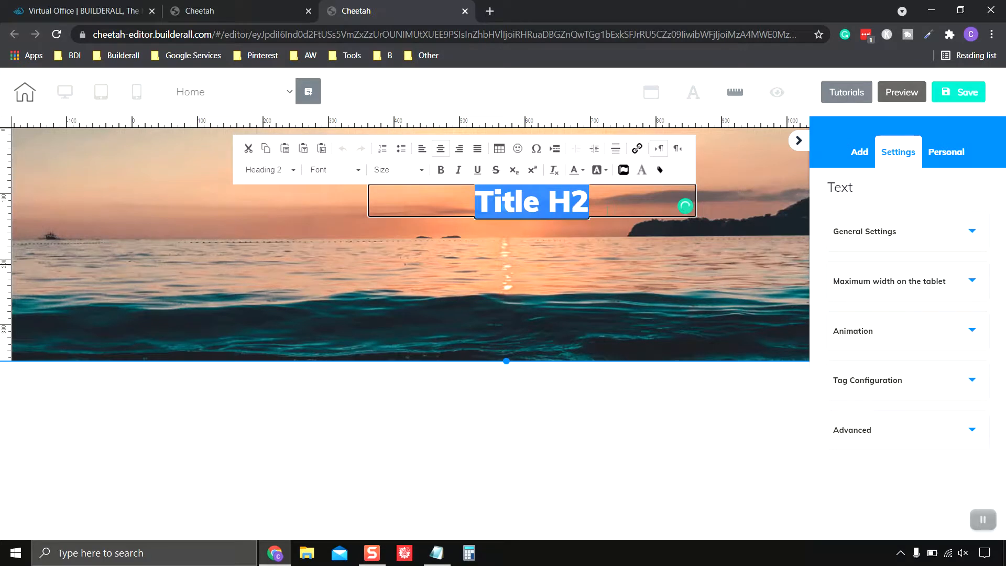
type("You")
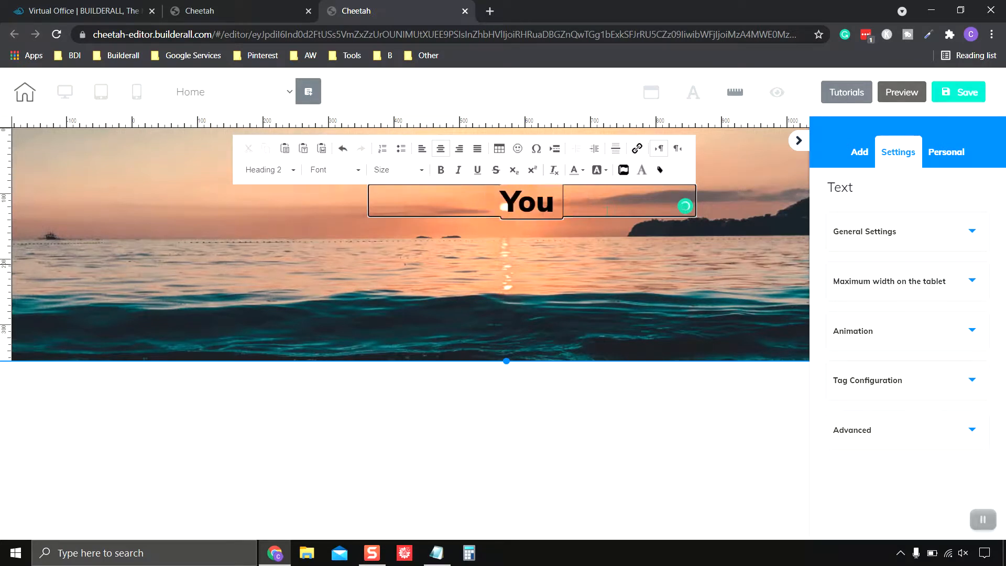
type(" Couldm")
key("BackSpace")
type("Be He")
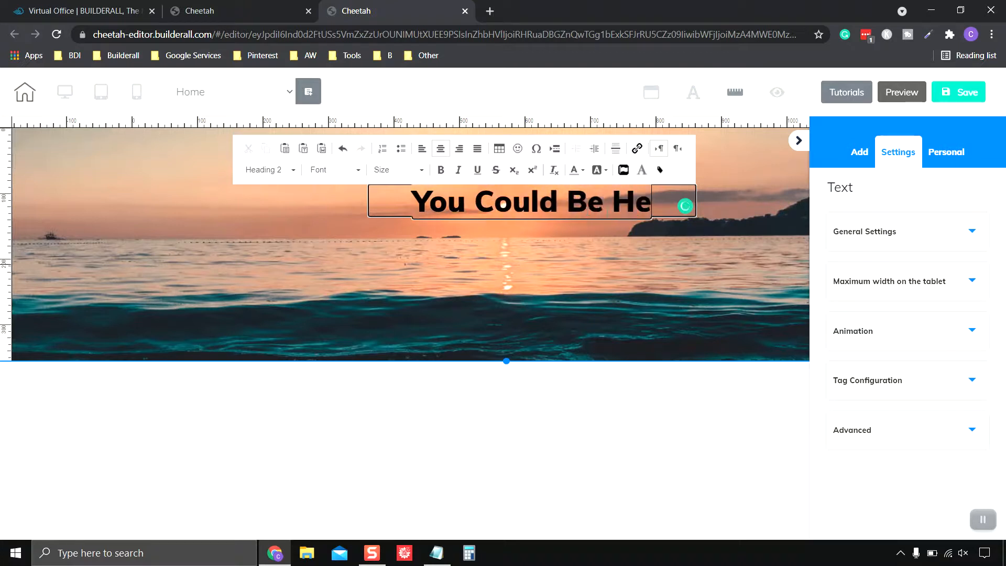
type("re With Us")
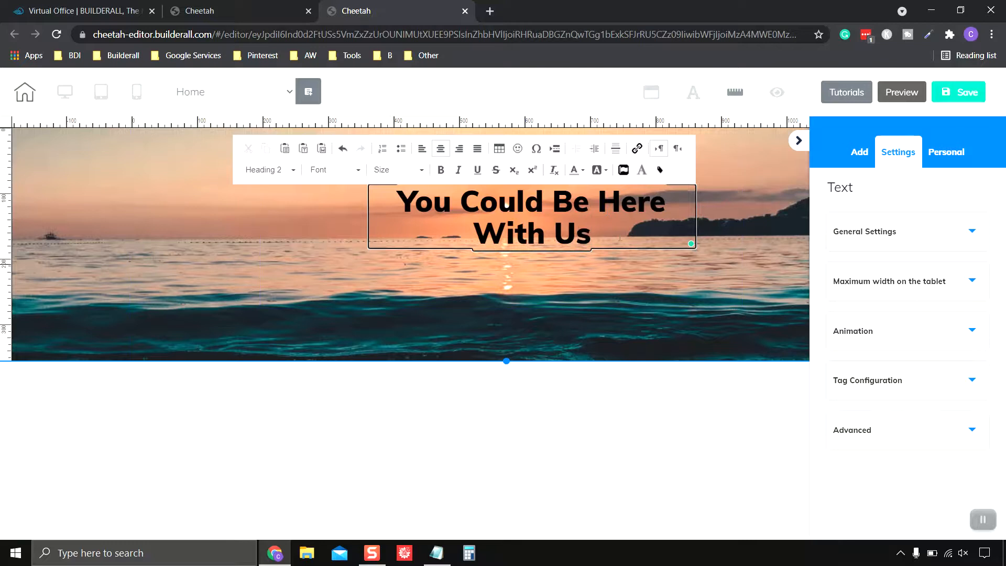
- Change the text color of the whole heading to white and leave text editing
left_click_drag(591, 239, 397, 190)
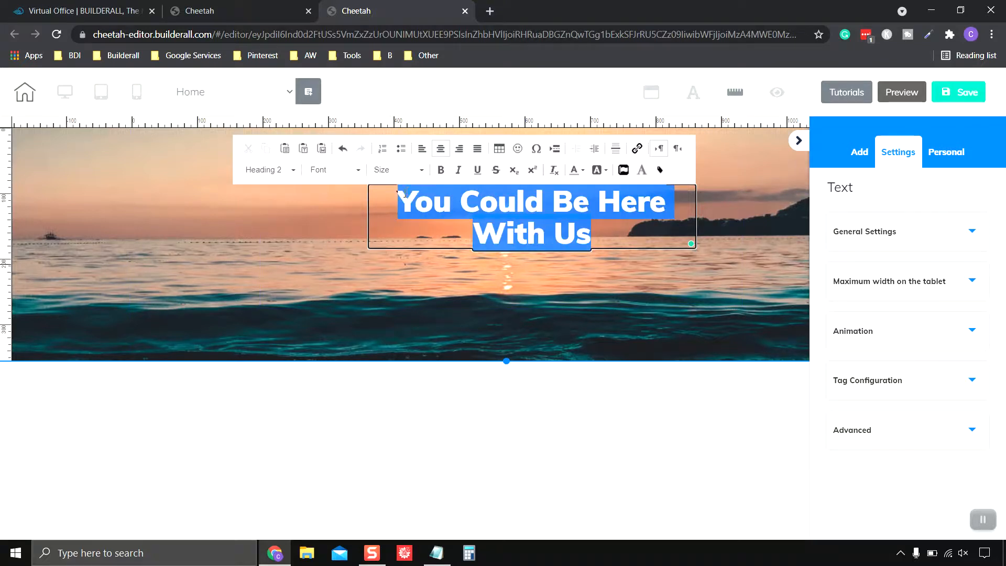
left_click(605, 174)
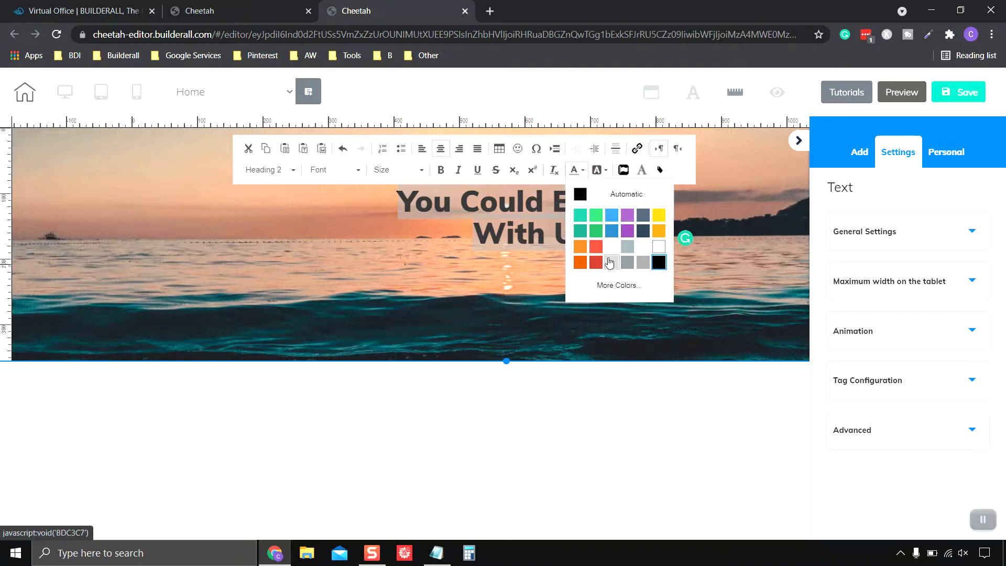
left_click(661, 247)
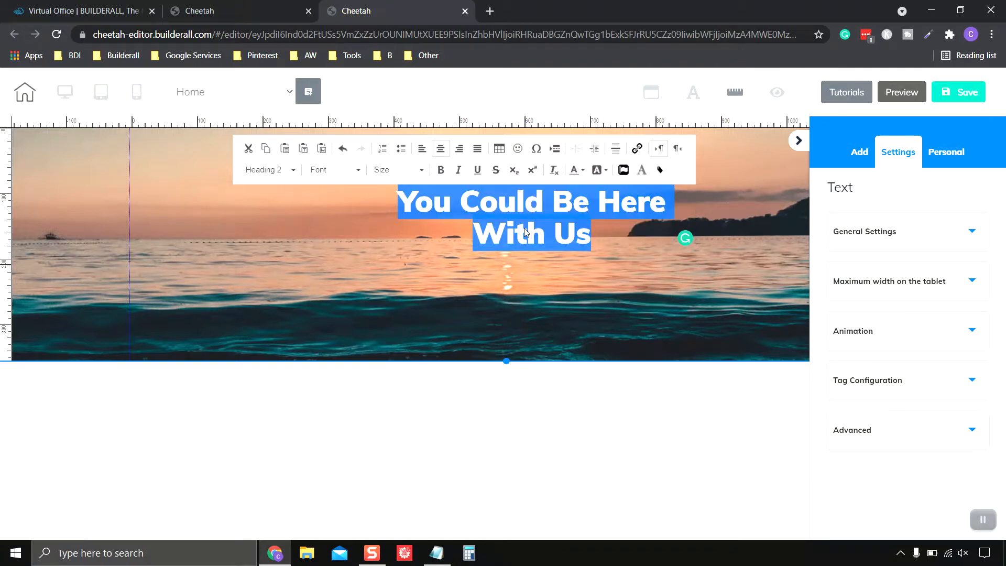
left_click(516, 291)
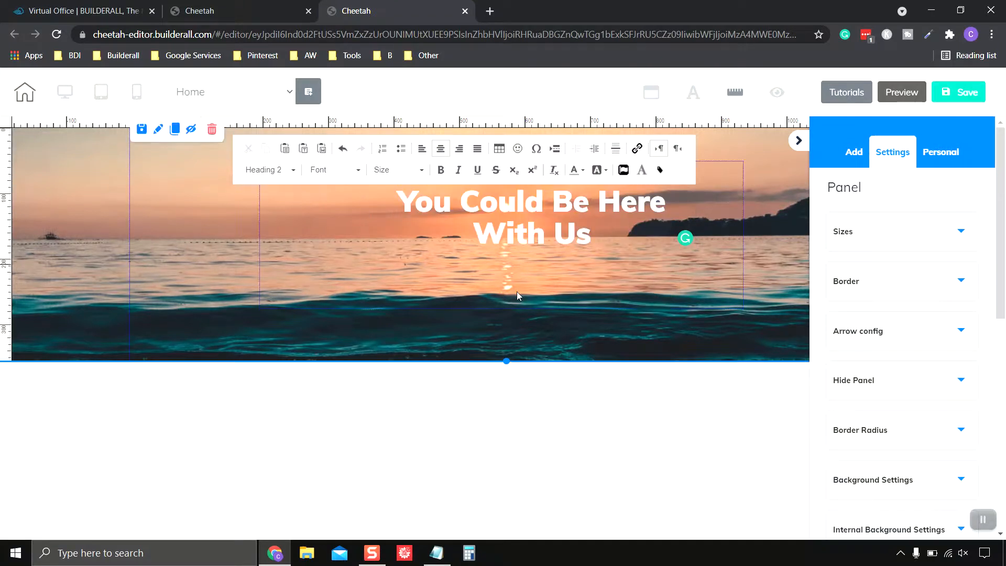
- Move the box with the heading toward the banner's left side and reposition the heading near the box's center
left_click(562, 251)
left_click_drag(554, 291, 338, 293)
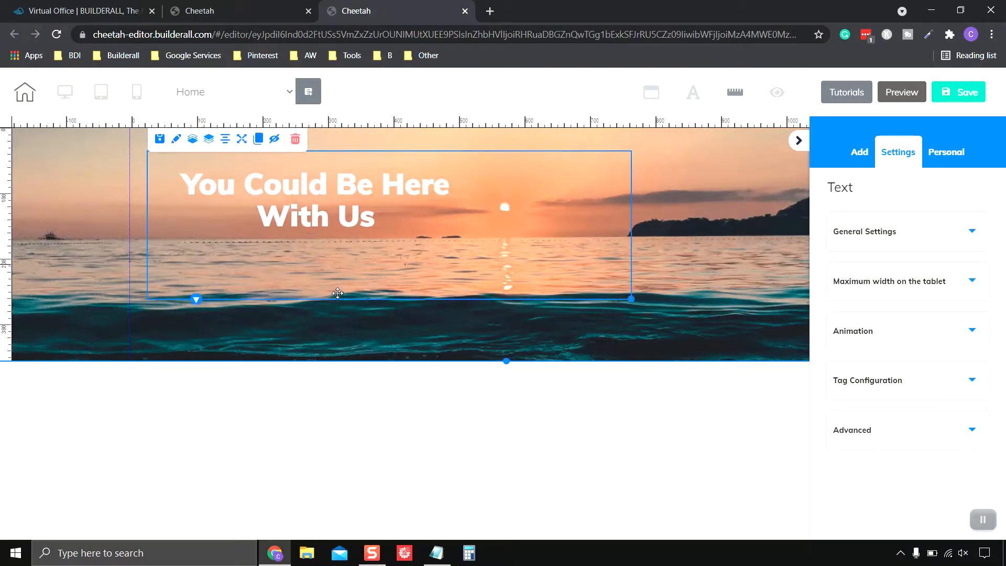
left_click_drag(330, 202, 459, 233)
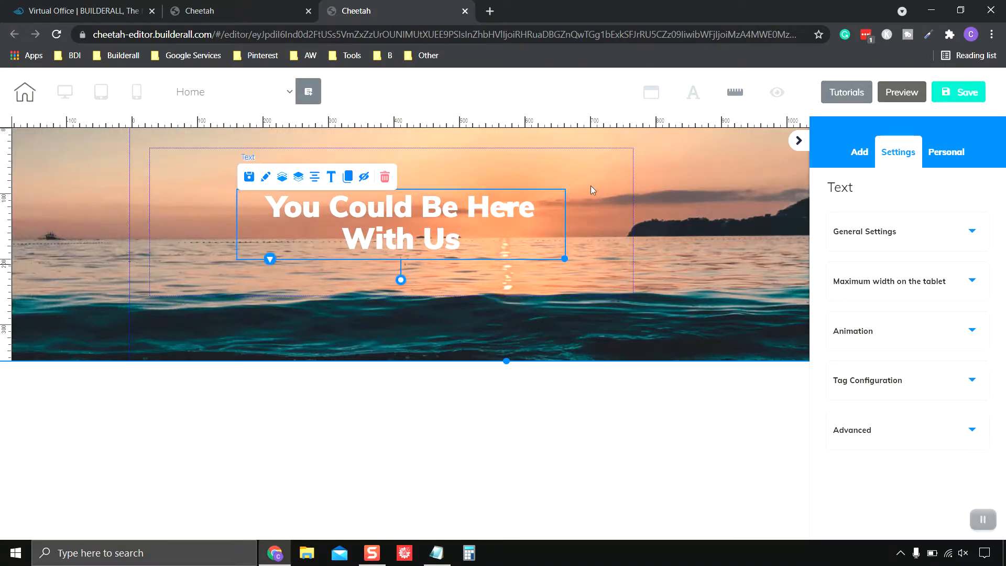
left_click_drag(469, 213, 427, 218)
- Shift the box up and left, narrow it to about 600 px, and recenter the heading inside it
left_click(613, 295)
left_click_drag(611, 294, 560, 272)
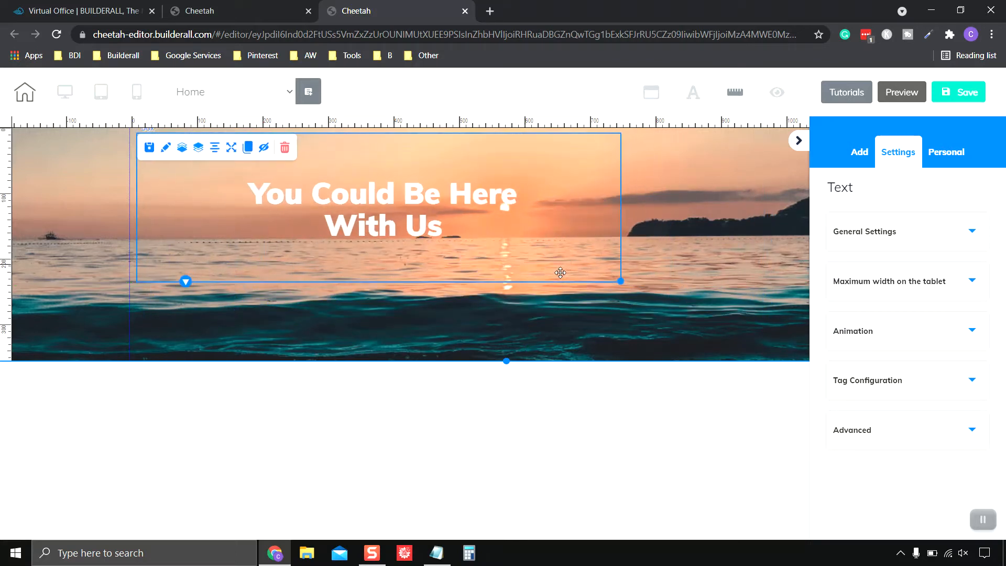
left_click_drag(620, 281, 550, 284)
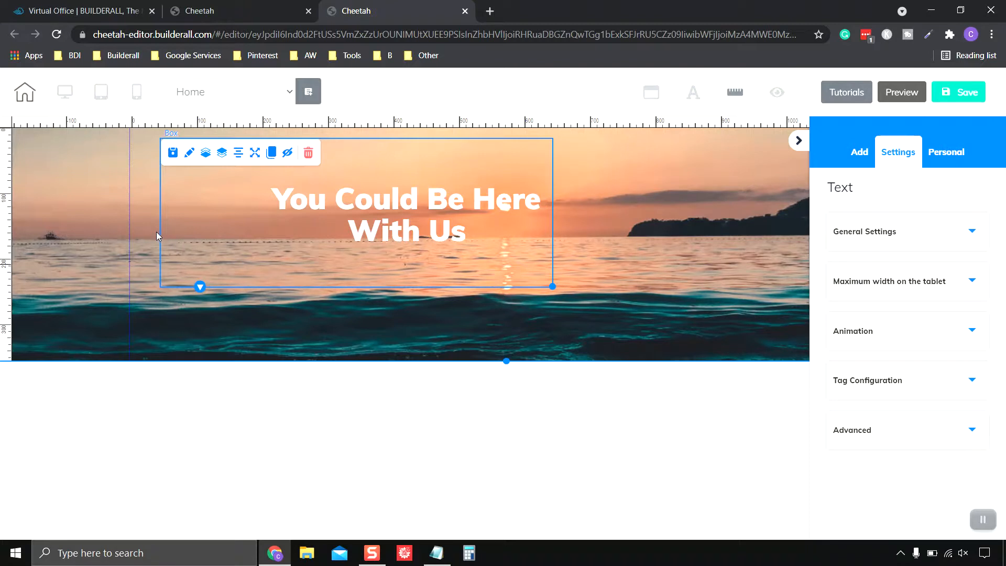
left_click_drag(410, 215, 362, 213)
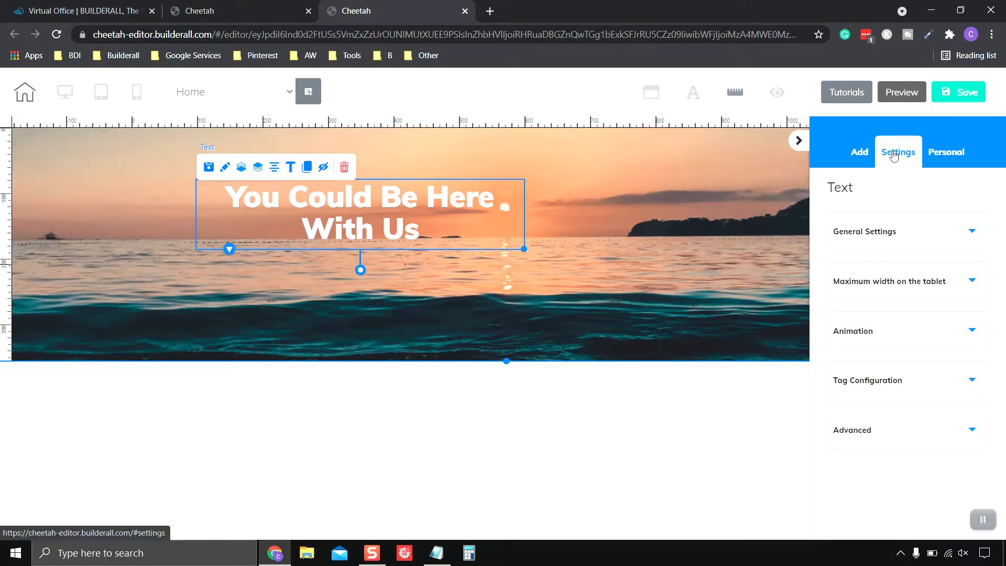
- Browse the element library and examine the available Contact Form designs
left_click(862, 153)
left_click(937, 191)
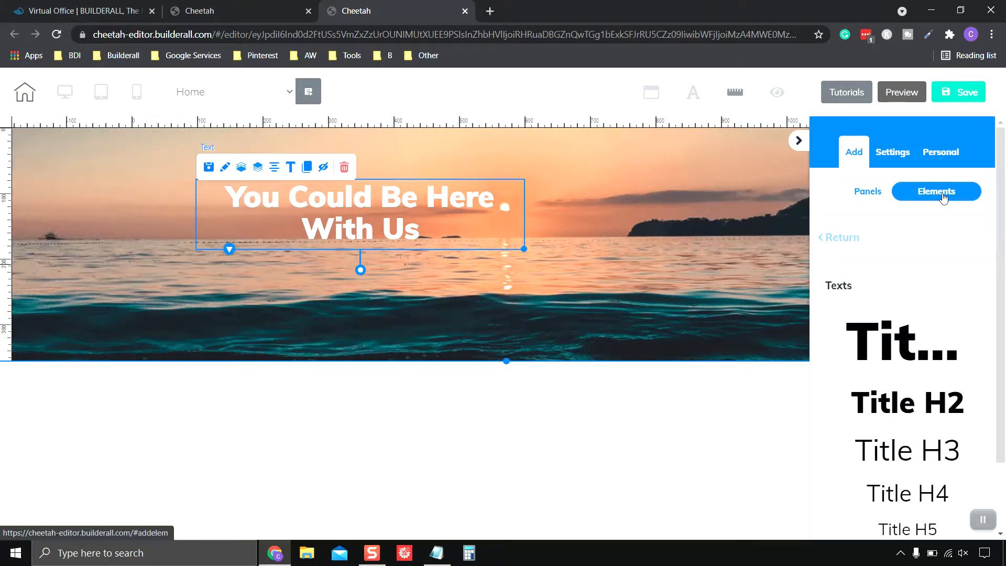
left_click(845, 242)
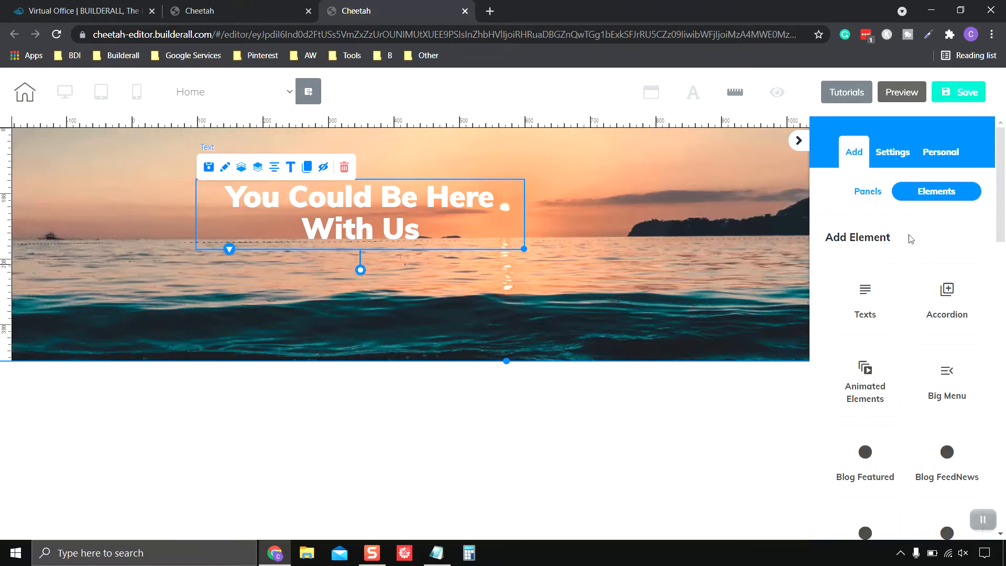
scroll(914, 238, "down", 1)
scroll(945, 286, "down", 5)
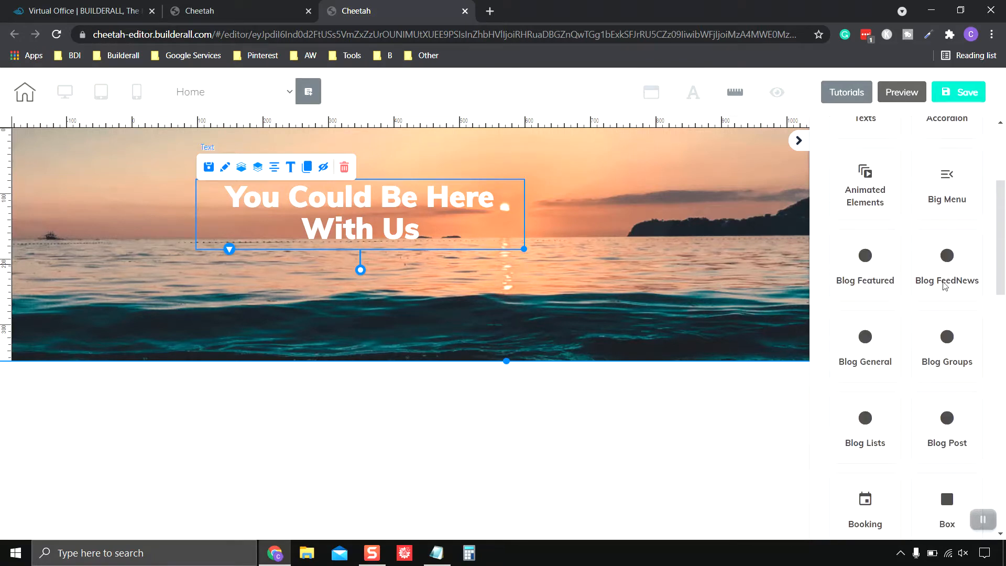
scroll(959, 268, "down", 3)
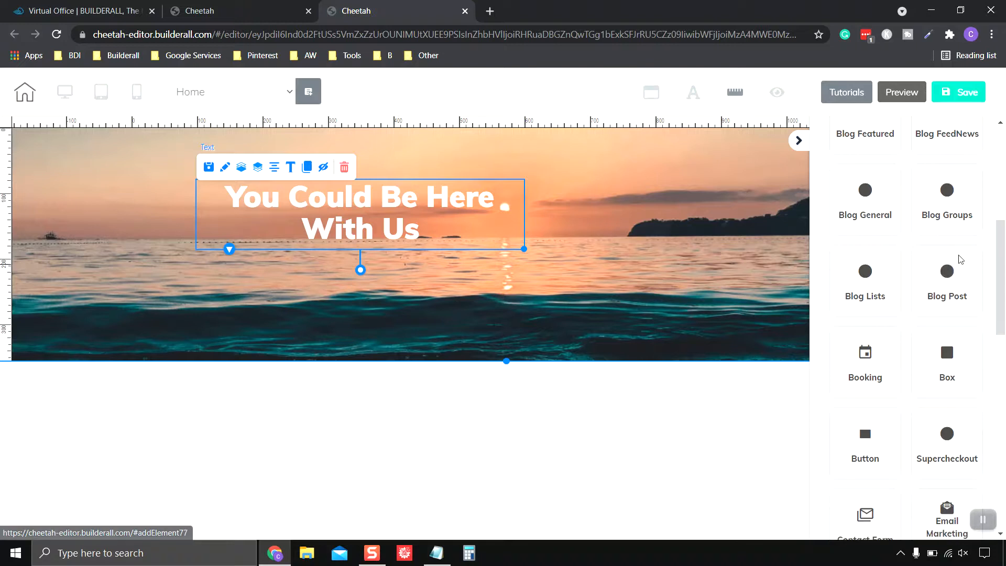
scroll(959, 261, "down", 3)
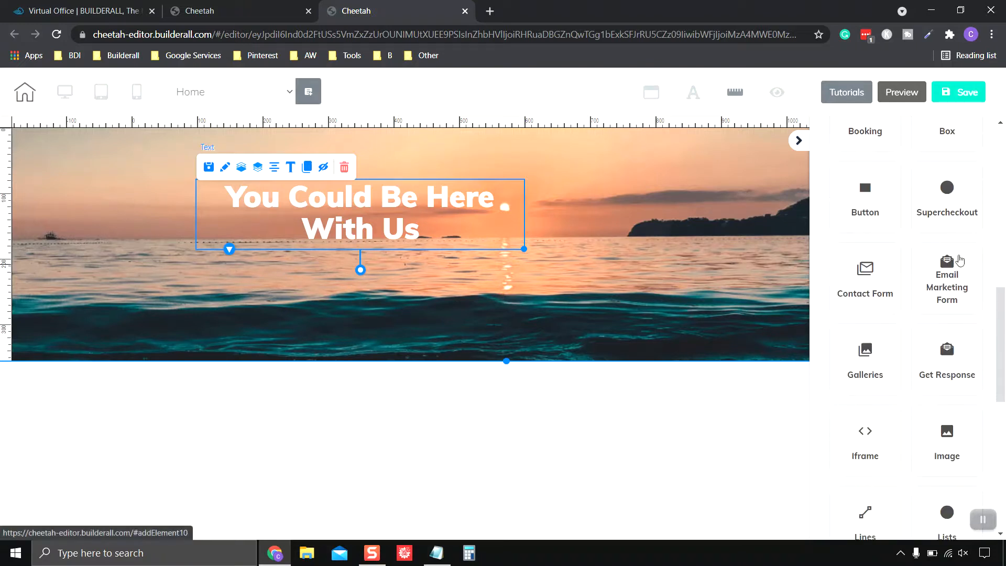
left_click(866, 218)
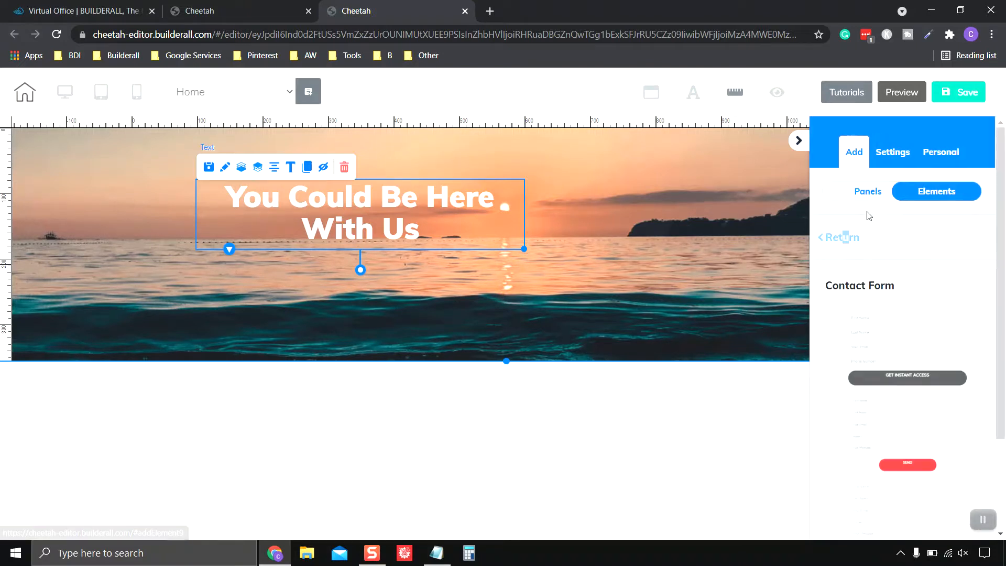
scroll(949, 336, "down", 3)
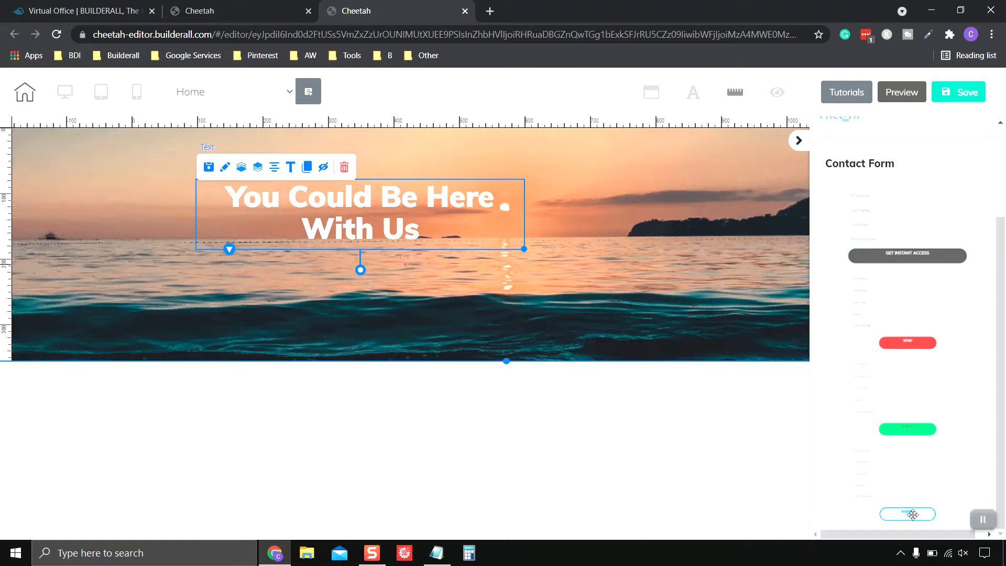
scroll(948, 318, "up", 2)
scroll(946, 313, "down", 2)
scroll(926, 269, "up", 2)
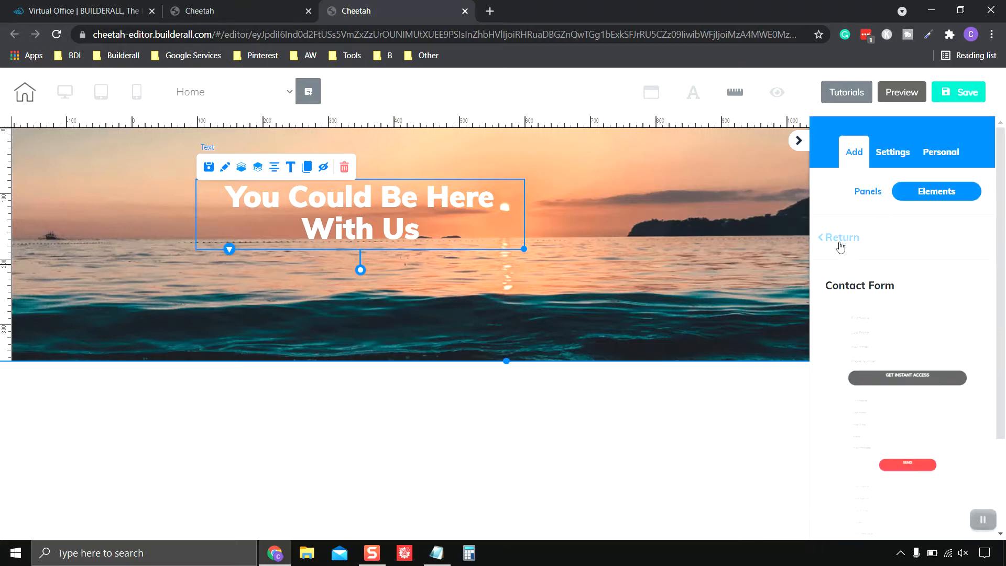
- Return to the element list and look through the Email Marketing Form designs
left_click(840, 240)
scroll(962, 384, "down", 4)
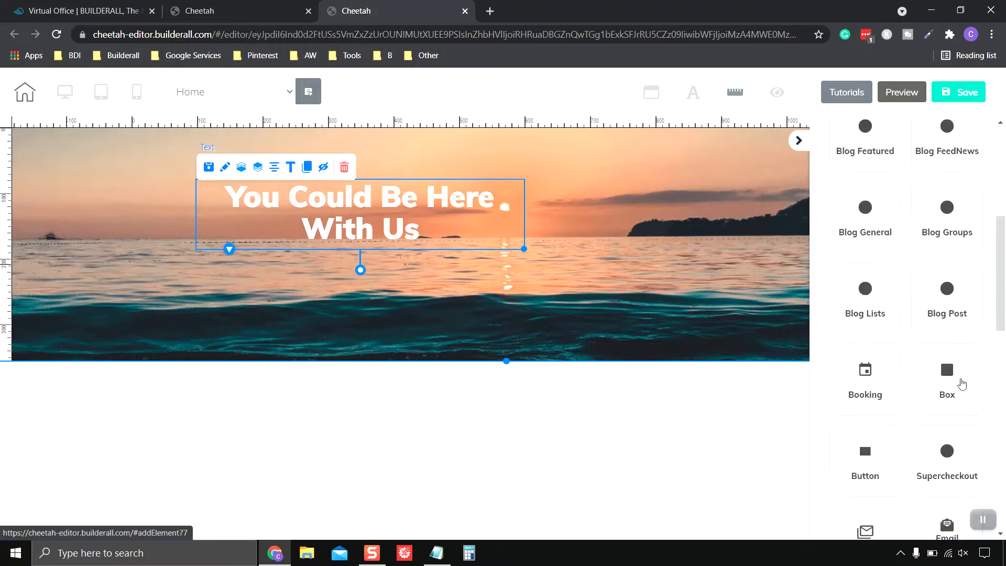
scroll(962, 384, "down", 3)
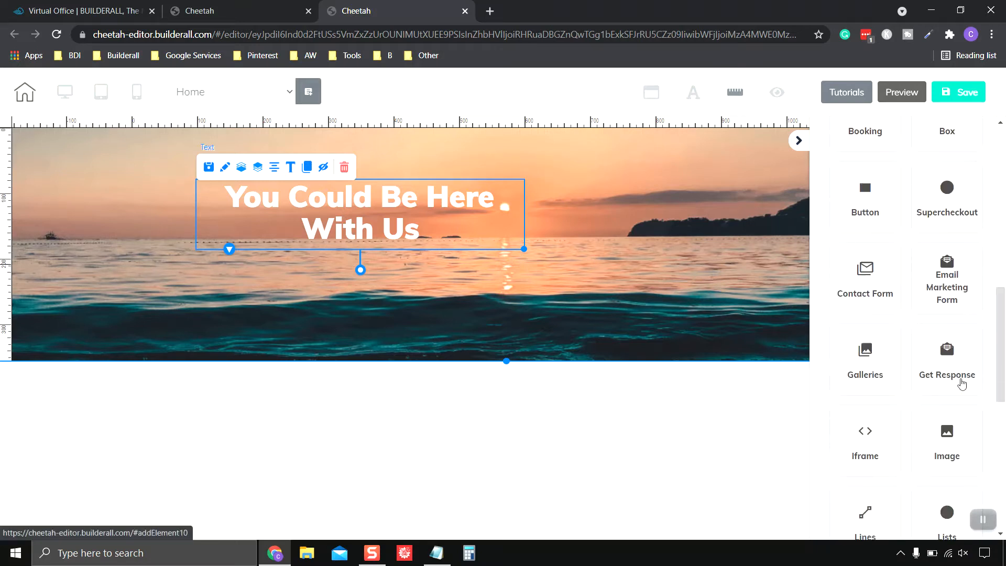
scroll(962, 383, "down", 2)
scroll(962, 384, "up", 2)
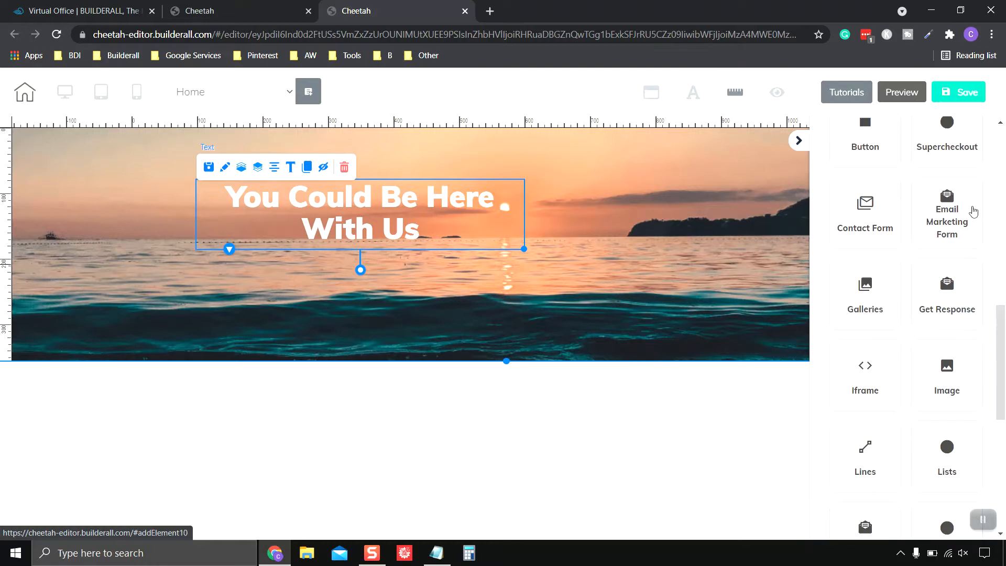
left_click(962, 214)
scroll(961, 214, "down", 6)
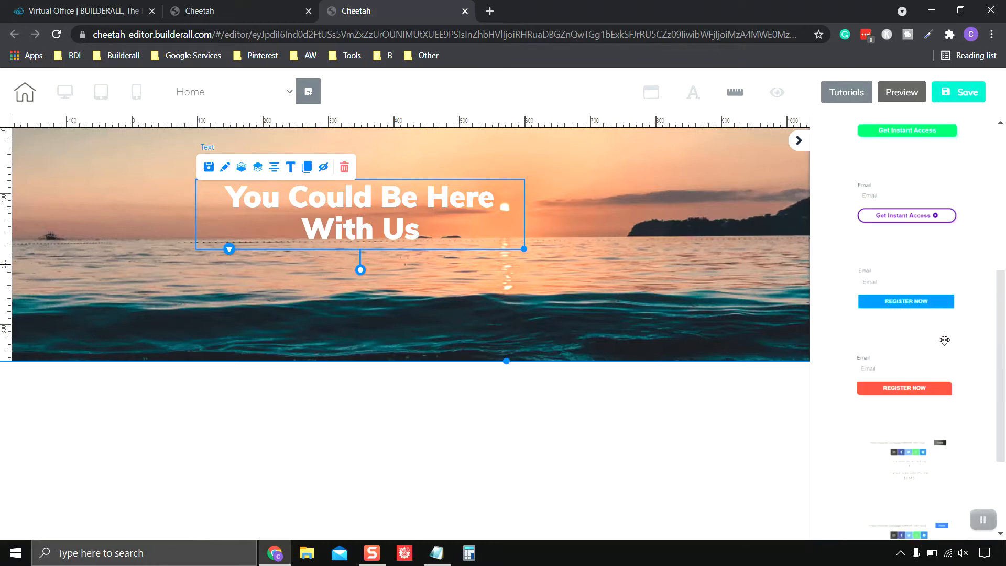
- Try to add the blue Register Now email form, and select the banner panel as the target for new elements
left_click(913, 291)
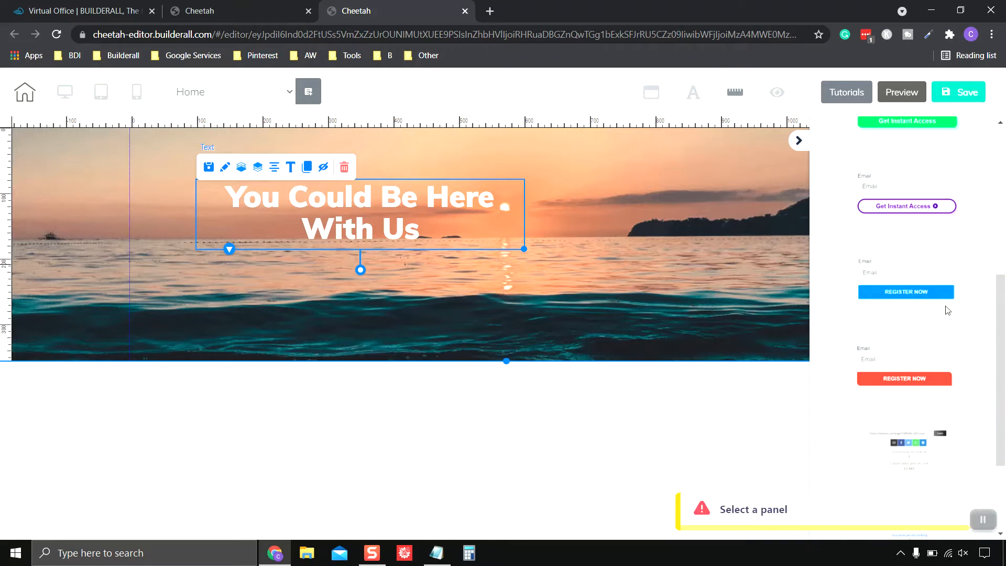
left_click(615, 259)
left_click(853, 279)
left_click(854, 152)
left_click(937, 192)
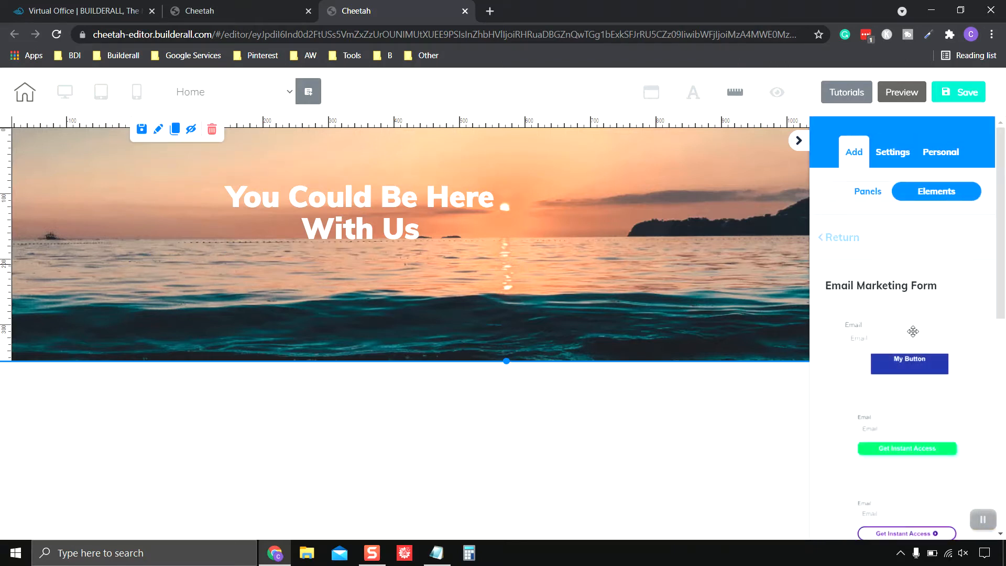
- Try to place the purple-outlined Get Instant Access email marketing form on the right half of the banner
scroll(912, 330, "down", 4)
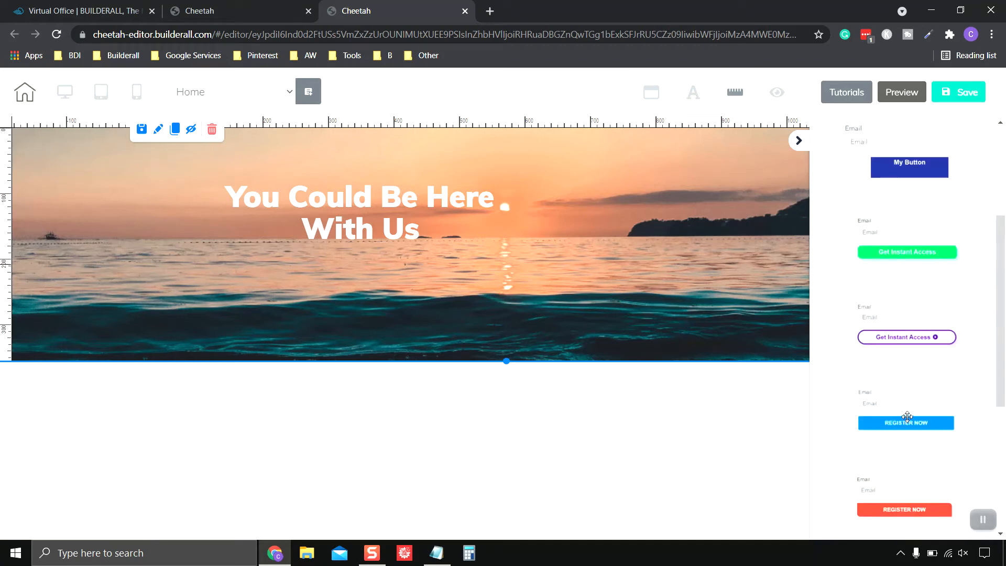
scroll(907, 435, "up", 4)
scroll(927, 397, "down", 1)
scroll(926, 398, "down", 3)
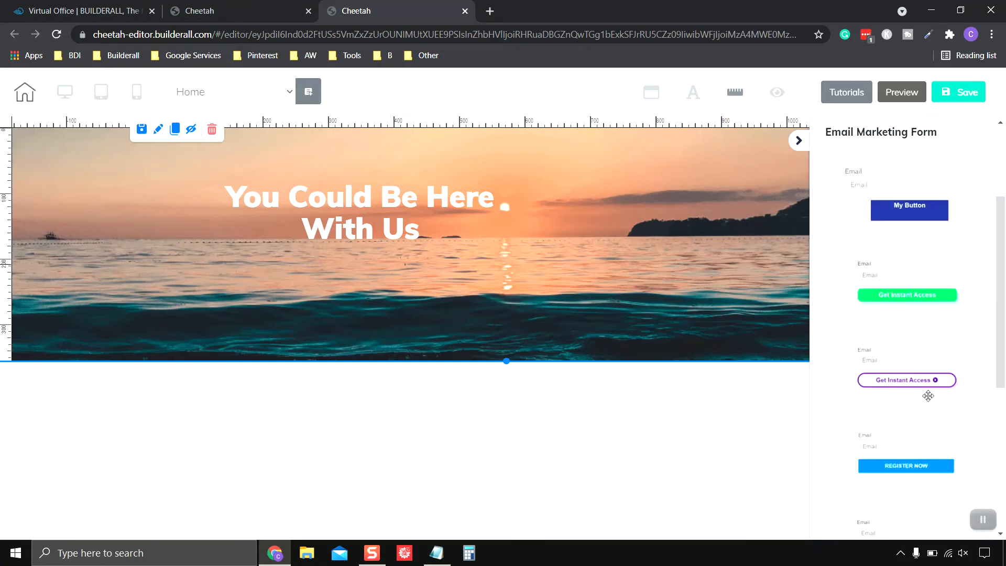
left_click_drag(916, 363, 639, 260)
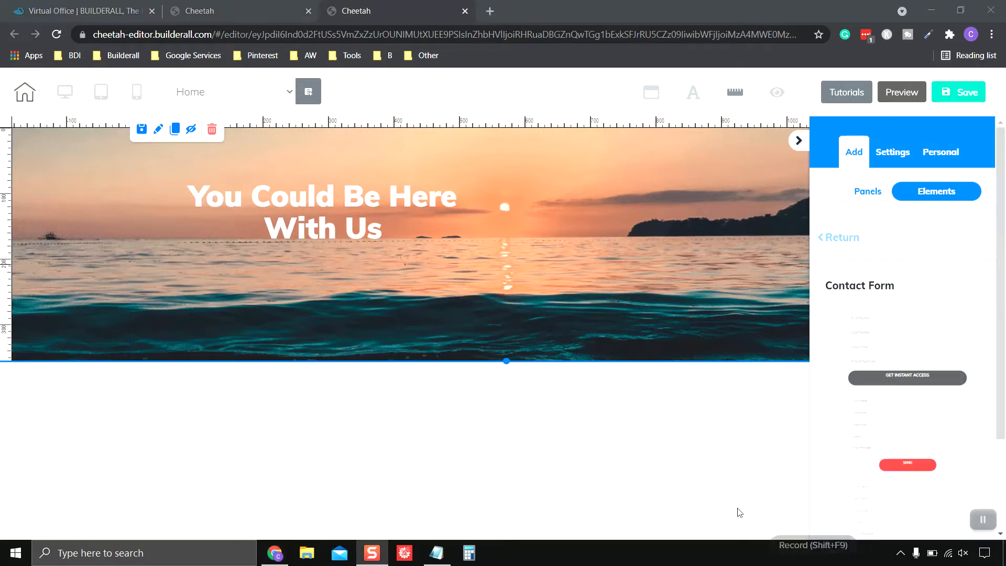
- Add the contact form with the gray Get Instant Access button beside the banner heading, narrowed to about 425 px wide
left_click_drag(921, 375, 566, 202)
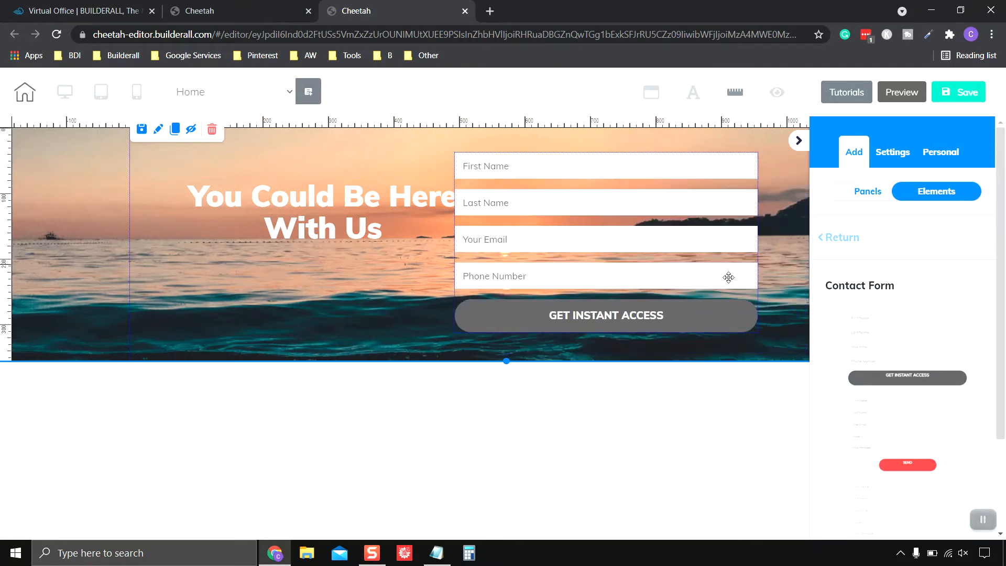
left_click(716, 334)
left_click_drag(757, 331, 707, 320)
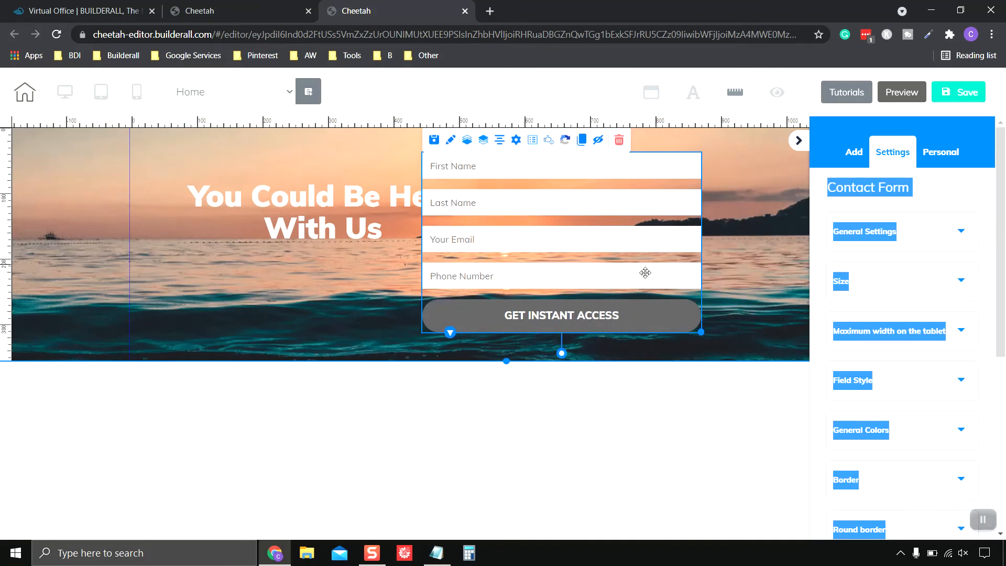
left_click_drag(606, 251, 696, 246)
left_click(682, 459)
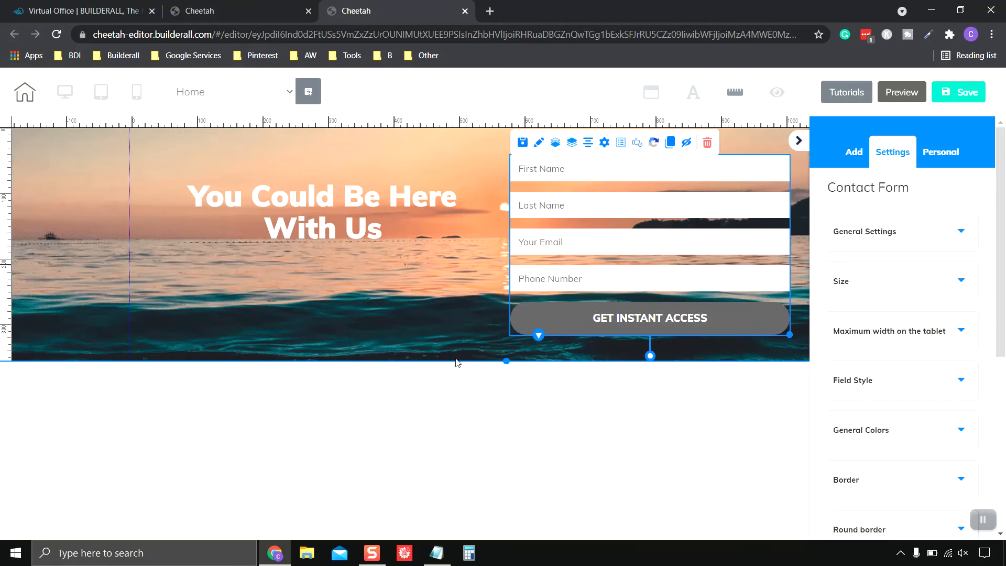
left_click(471, 158)
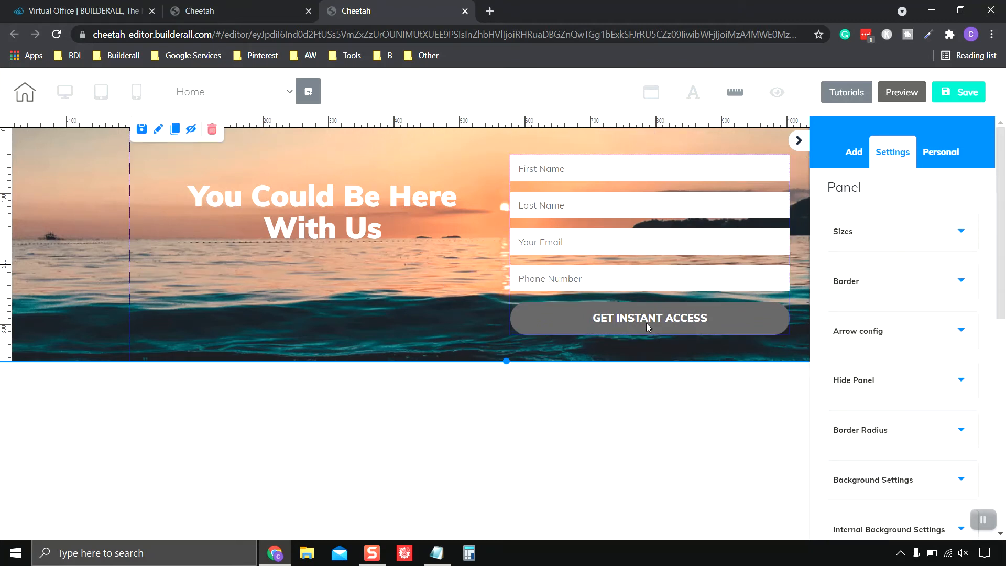